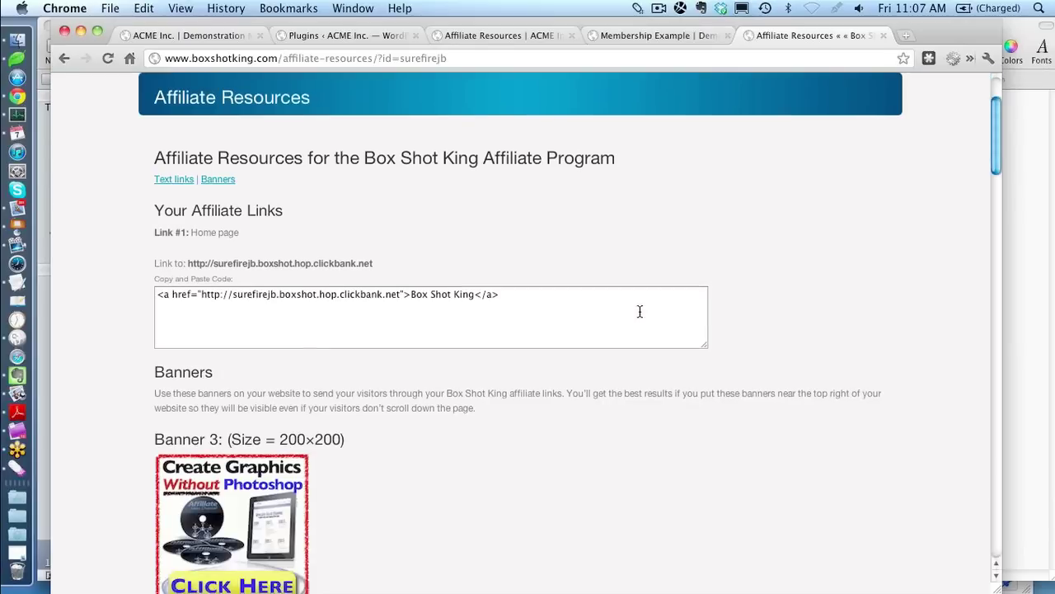
{"action": "left_click_drag", "start_coordinate": [511, 234], "coordinate": [151, 229]}
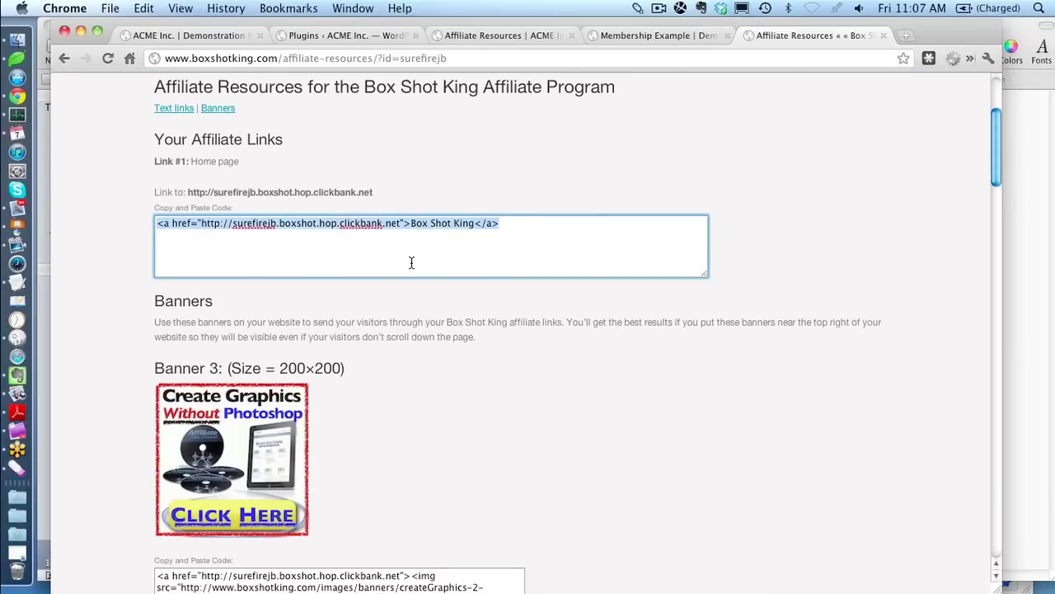
{"action": "scroll", "coordinate": [404, 268], "scroll_direction": "up", "scroll_amount": 5}
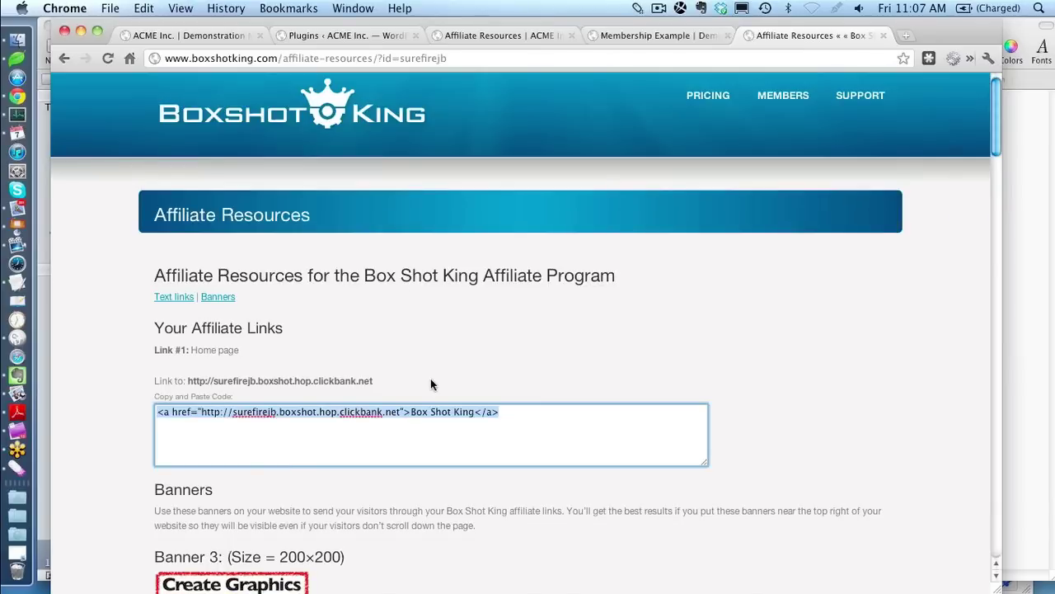
{"action": "scroll", "coordinate": [434, 388], "scroll_direction": "down", "scroll_amount": 4}
{"action": "scroll", "coordinate": [469, 341], "scroll_direction": "up", "scroll_amount": 1}
{"action": "left_click", "coordinate": [505, 280]}
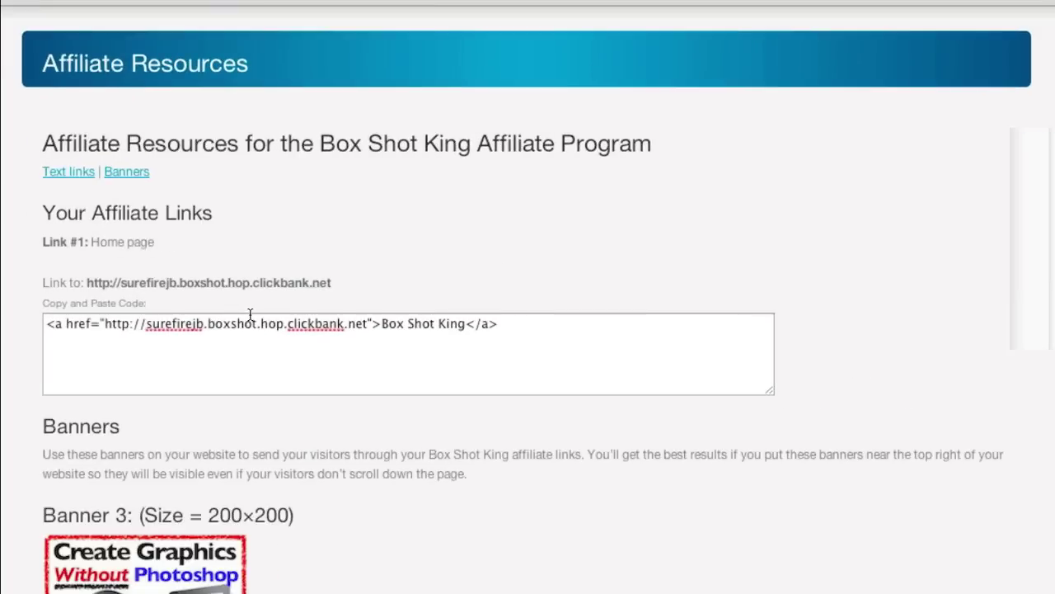
{"action": "double_click", "coordinate": [172, 324]}
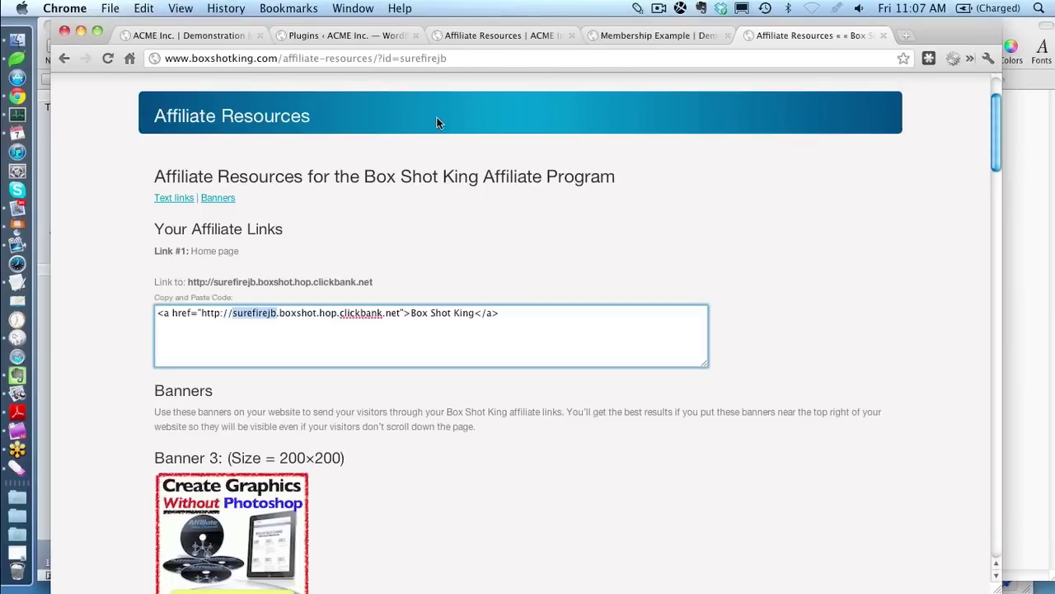
{"action": "left_click", "coordinate": [448, 59]}
{"action": "left_click", "coordinate": [459, 59]}
{"action": "left_click_drag", "start_coordinate": [467, 59], "coordinate": [378, 60]}
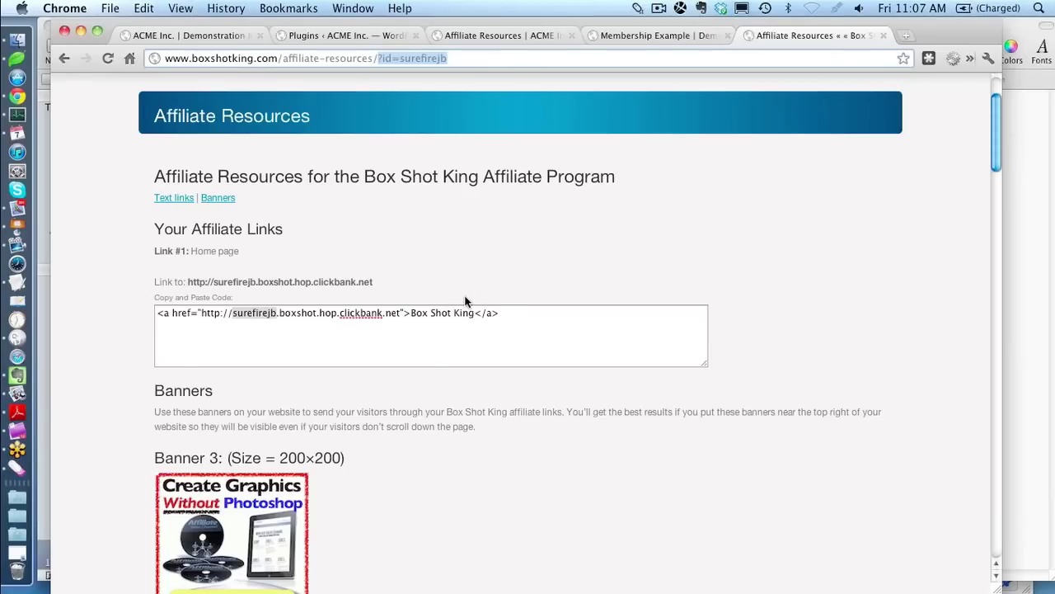
{"action": "left_click", "coordinate": [429, 270]}
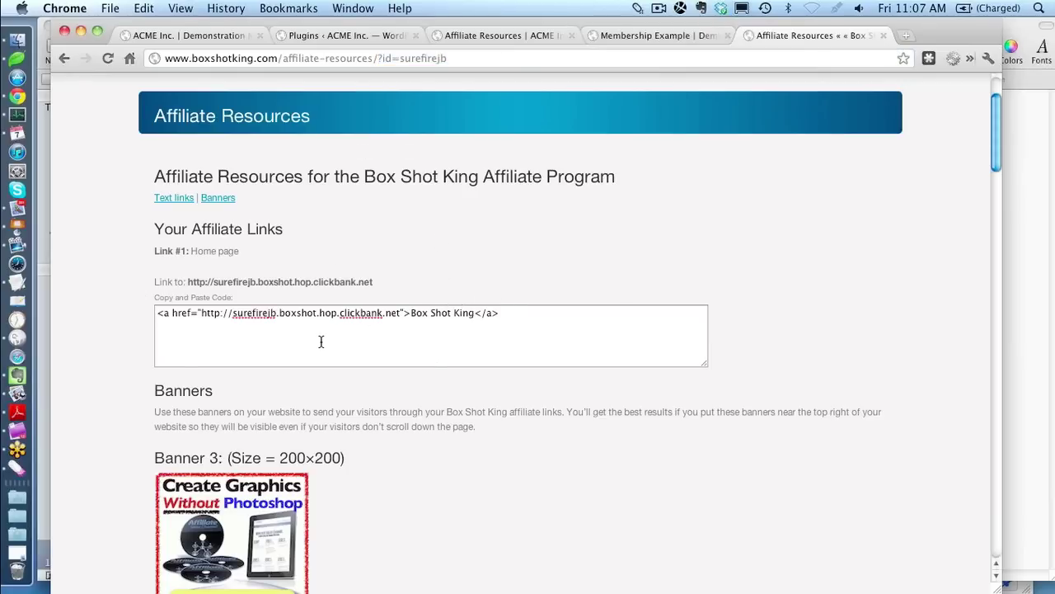
{"action": "scroll", "coordinate": [305, 342], "scroll_direction": "down", "scroll_amount": 5}
{"action": "left_click", "coordinate": [273, 401]}
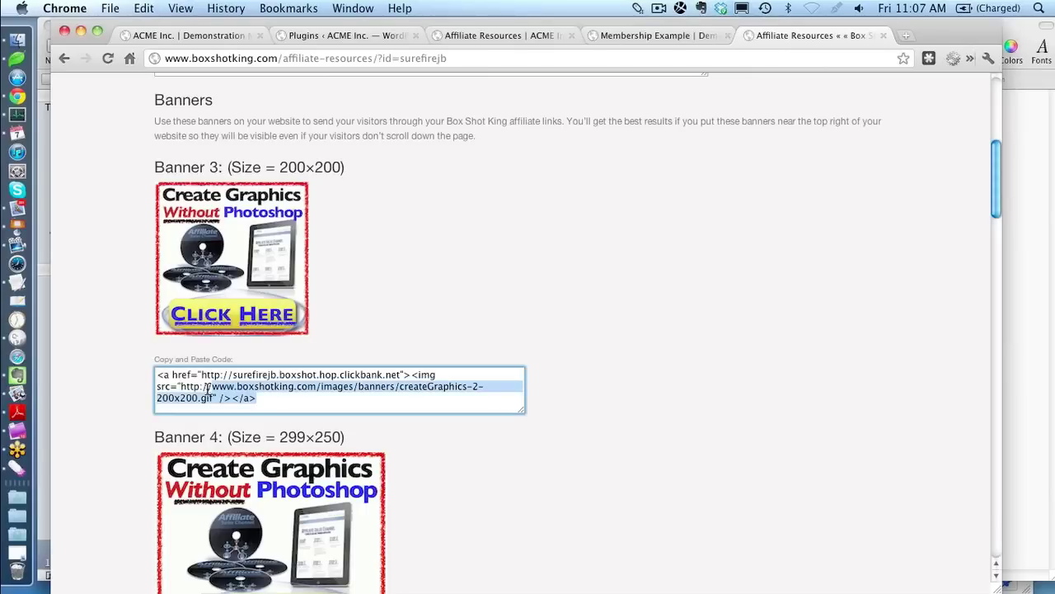
{"action": "scroll", "coordinate": [419, 364], "scroll_direction": "down", "scroll_amount": 3}
{"action": "scroll", "coordinate": [419, 364], "scroll_direction": "down", "scroll_amount": 15}
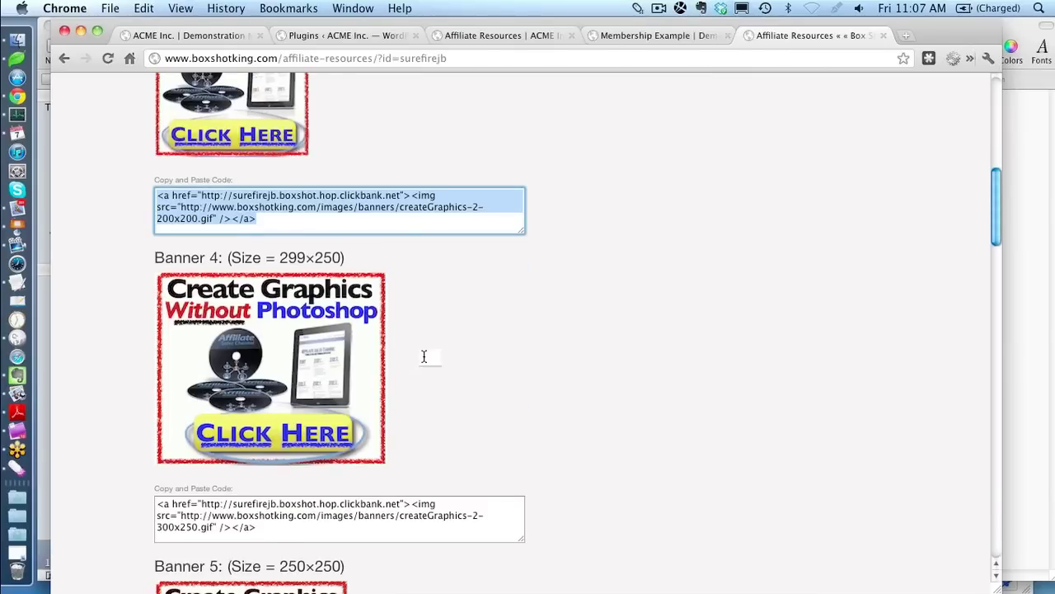
{"action": "scroll", "coordinate": [520, 328], "scroll_direction": "down", "scroll_amount": 16}
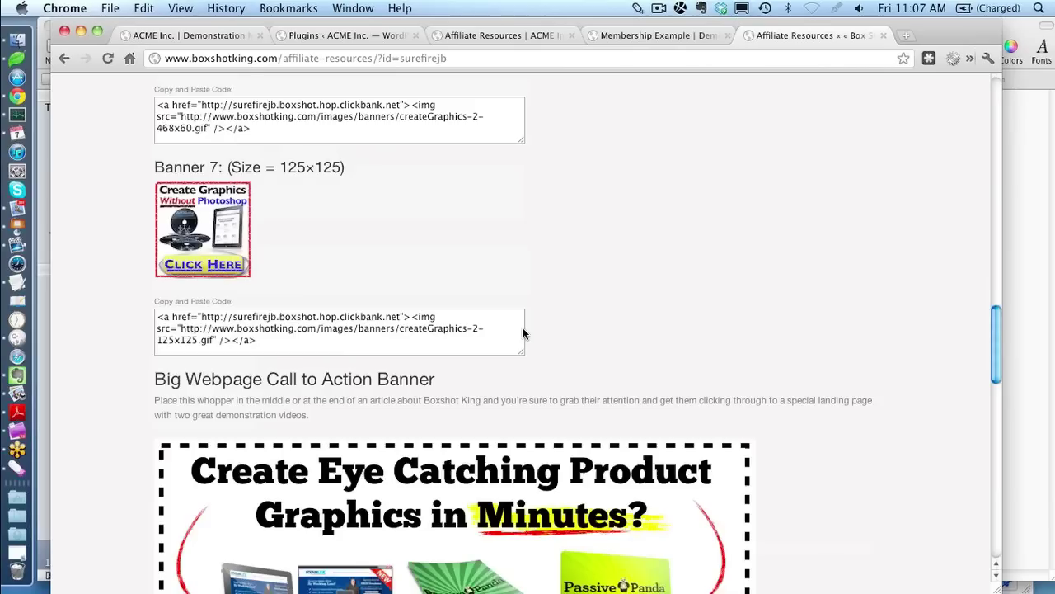
{"action": "scroll", "coordinate": [531, 333], "scroll_direction": "down", "scroll_amount": 8}
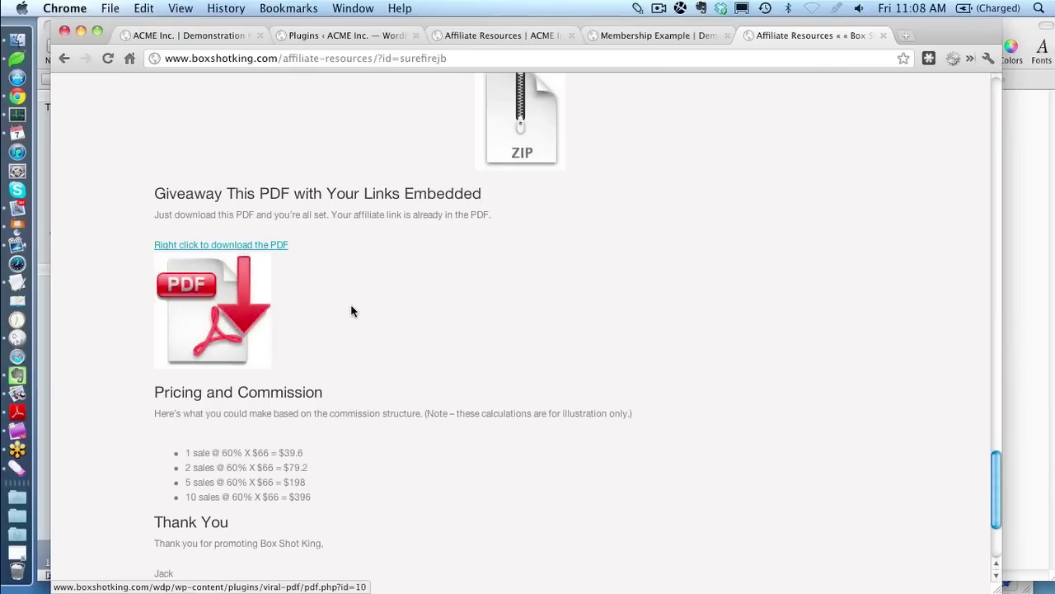
{"action": "scroll", "coordinate": [371, 304], "scroll_direction": "down", "scroll_amount": 1}
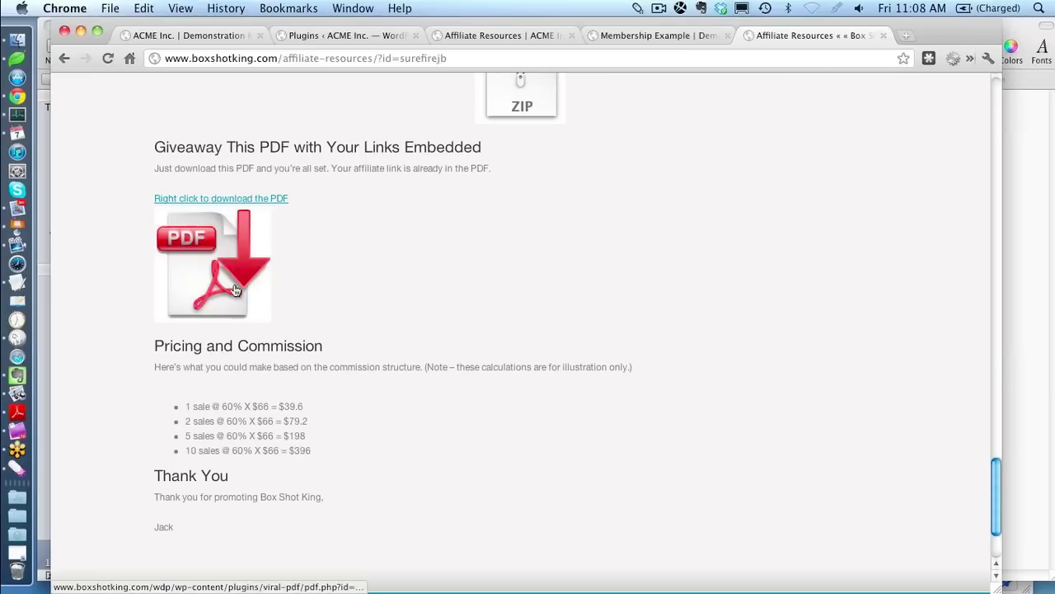
{"action": "scroll", "coordinate": [329, 282], "scroll_direction": "down", "scroll_amount": 2}
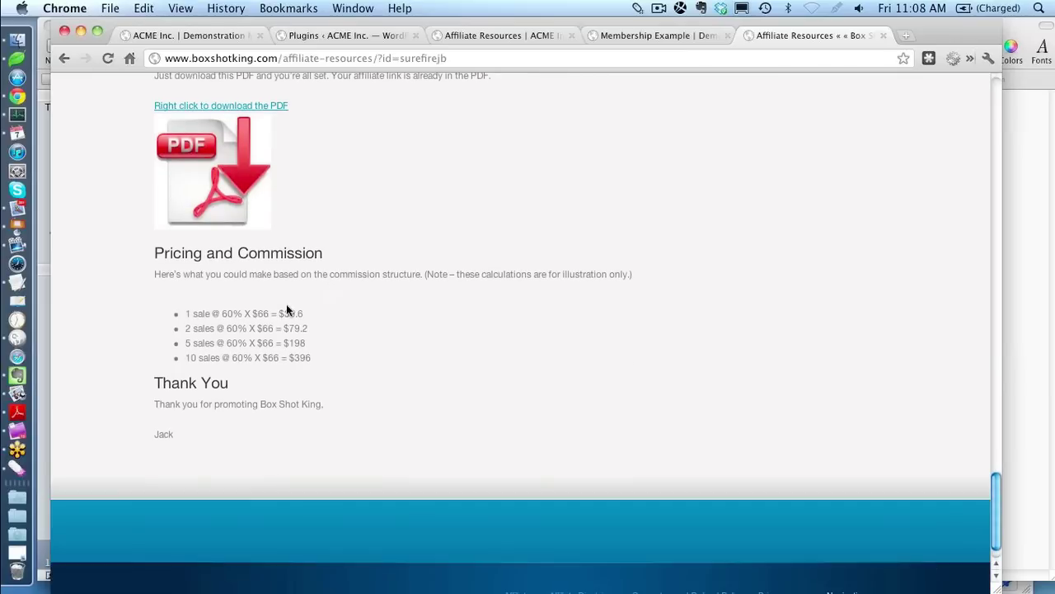
{"action": "scroll", "coordinate": [379, 272], "scroll_direction": "up", "scroll_amount": 1}
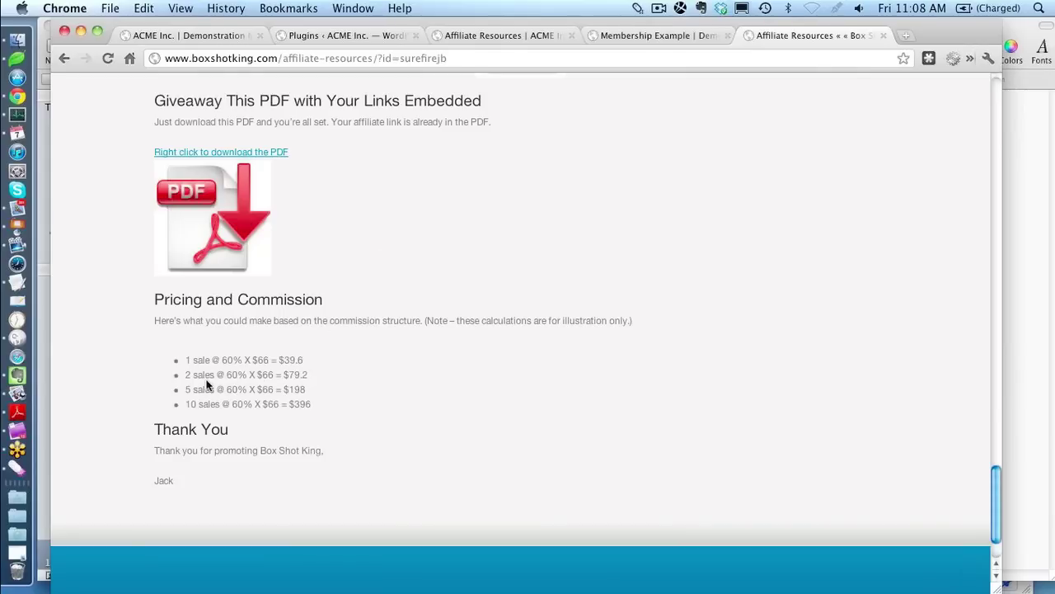
{"action": "left_click_drag", "start_coordinate": [190, 361], "coordinate": [321, 404]}
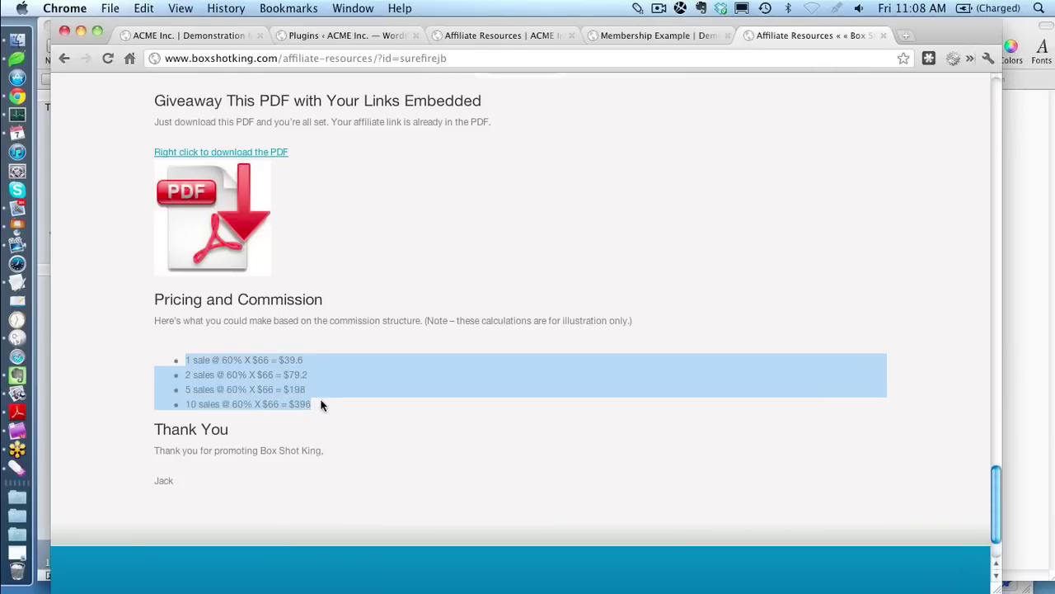
{"action": "left_click", "coordinate": [318, 404]}
{"action": "scroll", "coordinate": [396, 383], "scroll_direction": "up", "scroll_amount": 10}
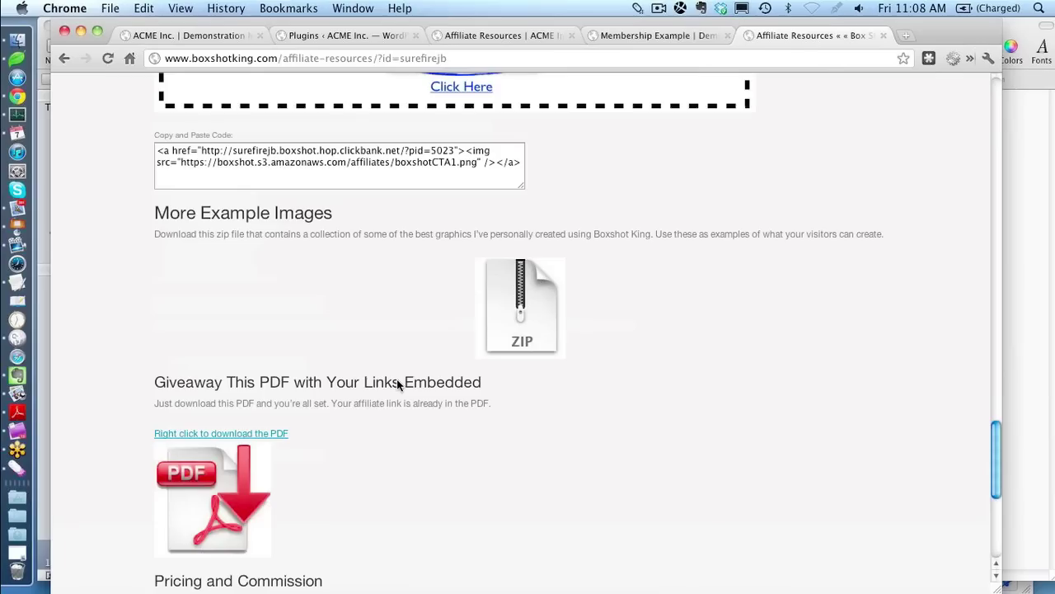
{"action": "scroll", "coordinate": [397, 384], "scroll_direction": "up", "scroll_amount": 20}
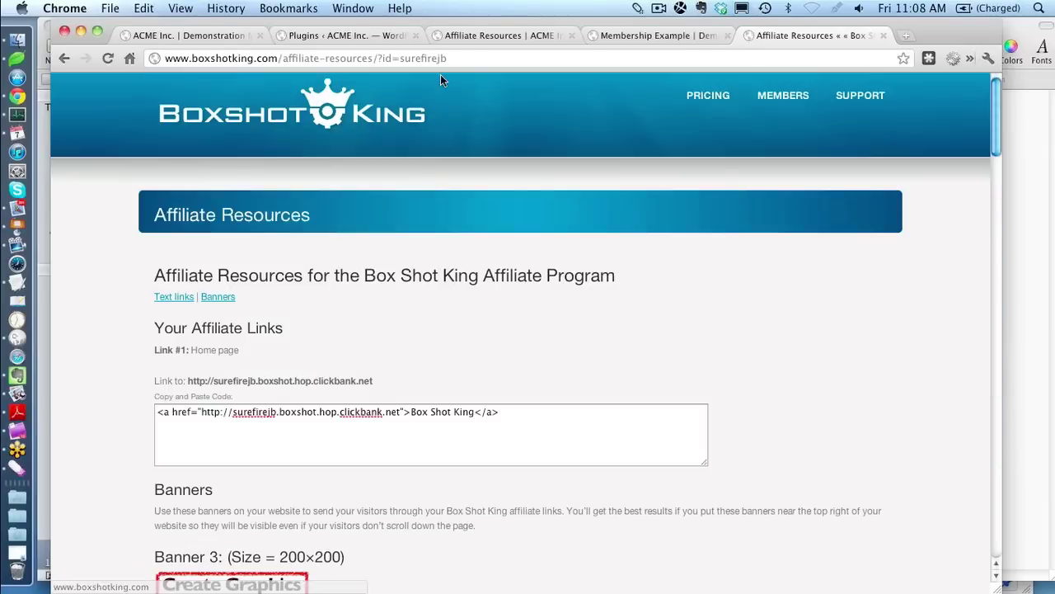
{"action": "left_click", "coordinate": [453, 62]}
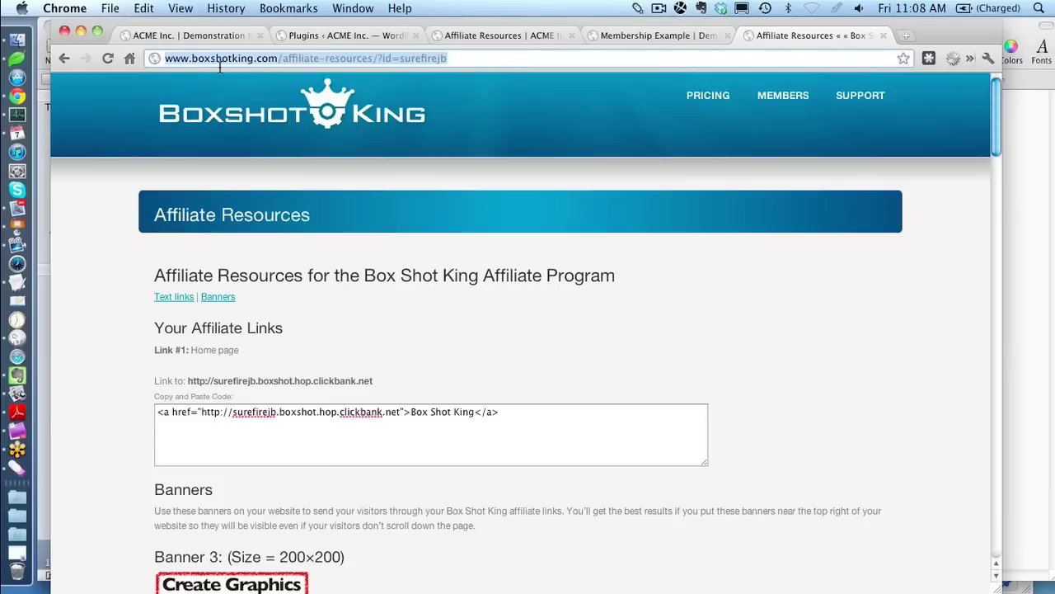
{"action": "left_click", "coordinate": [427, 60]}
{"action": "left_click_drag", "start_coordinate": [452, 59], "coordinate": [403, 66]}
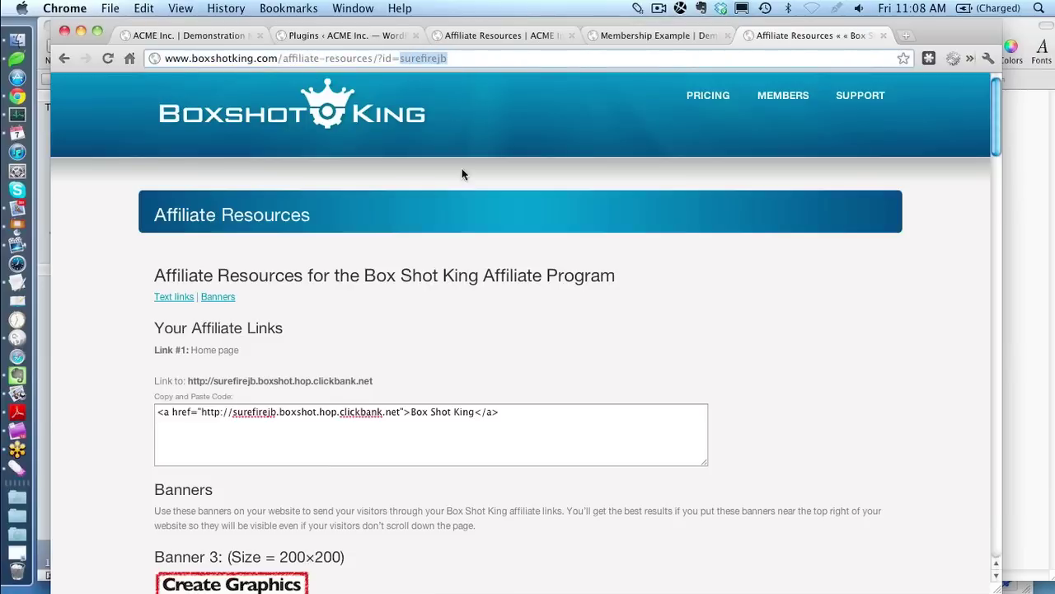
{"action": "left_click", "coordinate": [458, 62]}
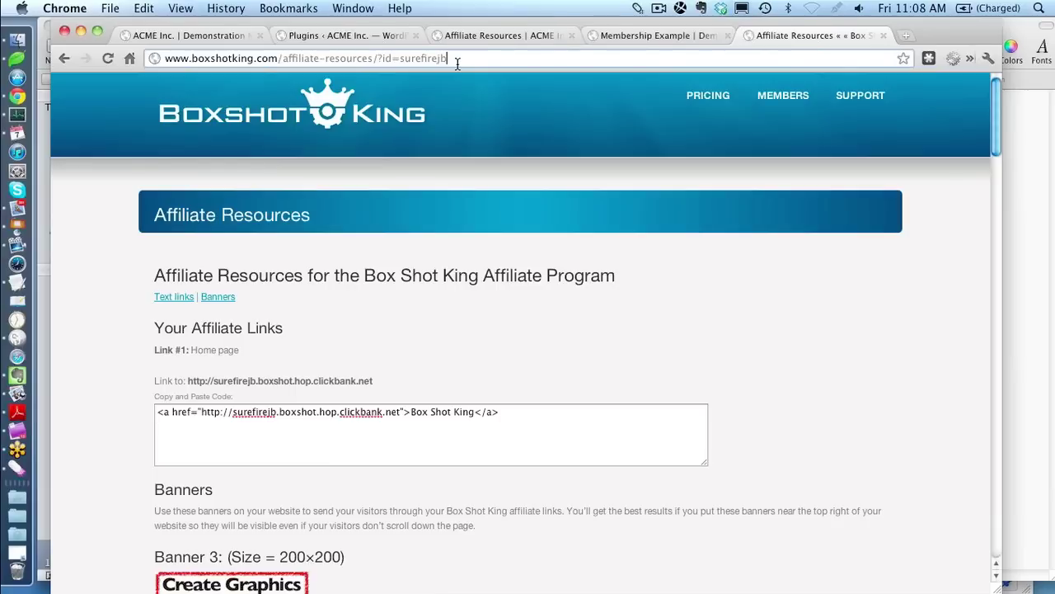
{"action": "left_click_drag", "start_coordinate": [447, 60], "coordinate": [402, 63]}
{"action": "left_click", "coordinate": [377, 286]}
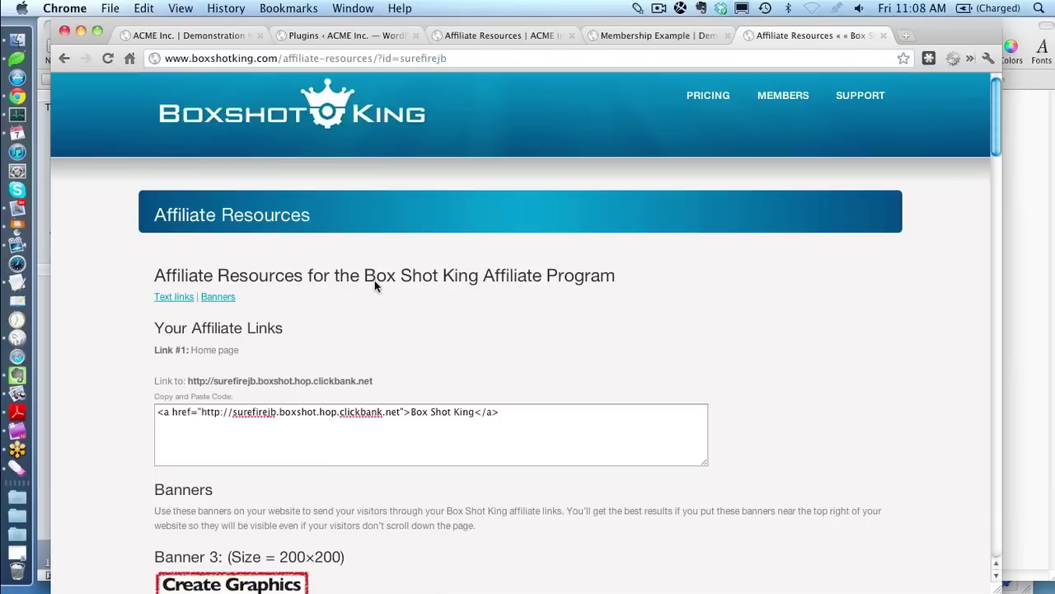
{"action": "scroll", "coordinate": [453, 323], "scroll_direction": "down", "scroll_amount": 4}
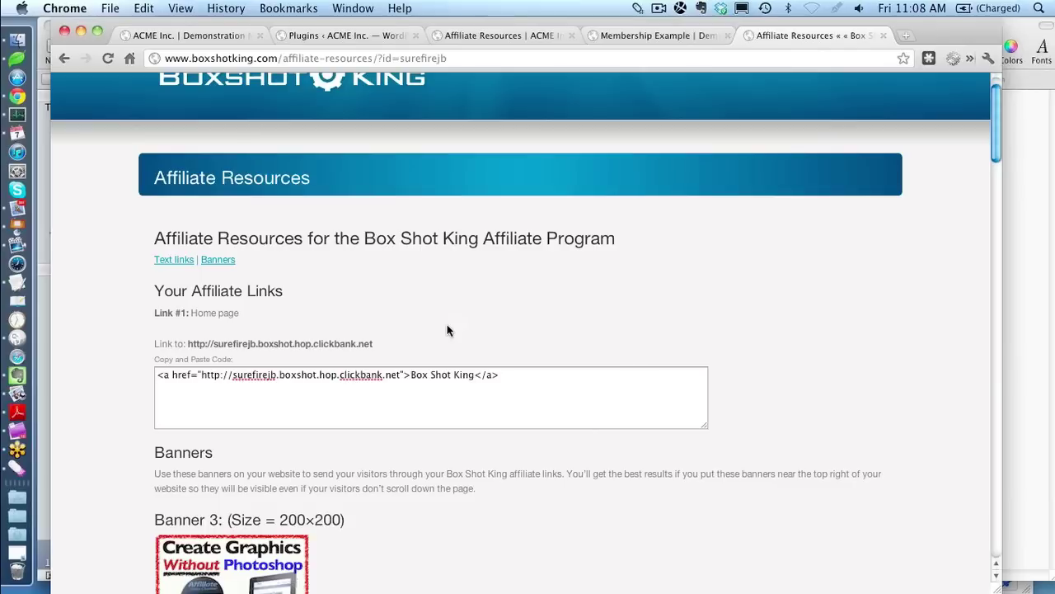
{"action": "left_click", "coordinate": [258, 282]}
{"action": "double_click", "coordinate": [258, 282]}
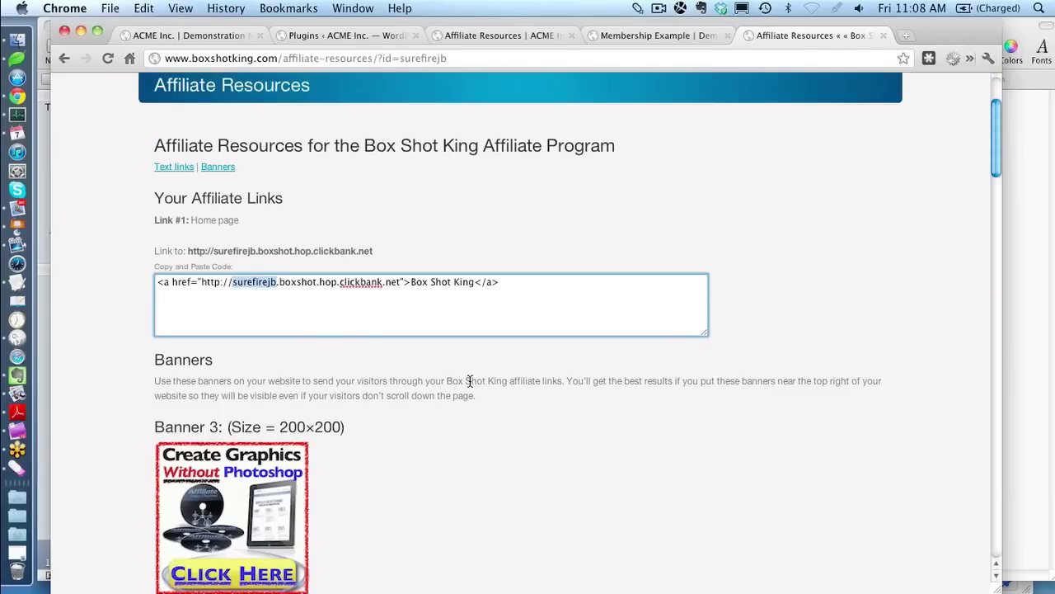
{"action": "scroll", "coordinate": [483, 377], "scroll_direction": "up", "scroll_amount": 4}
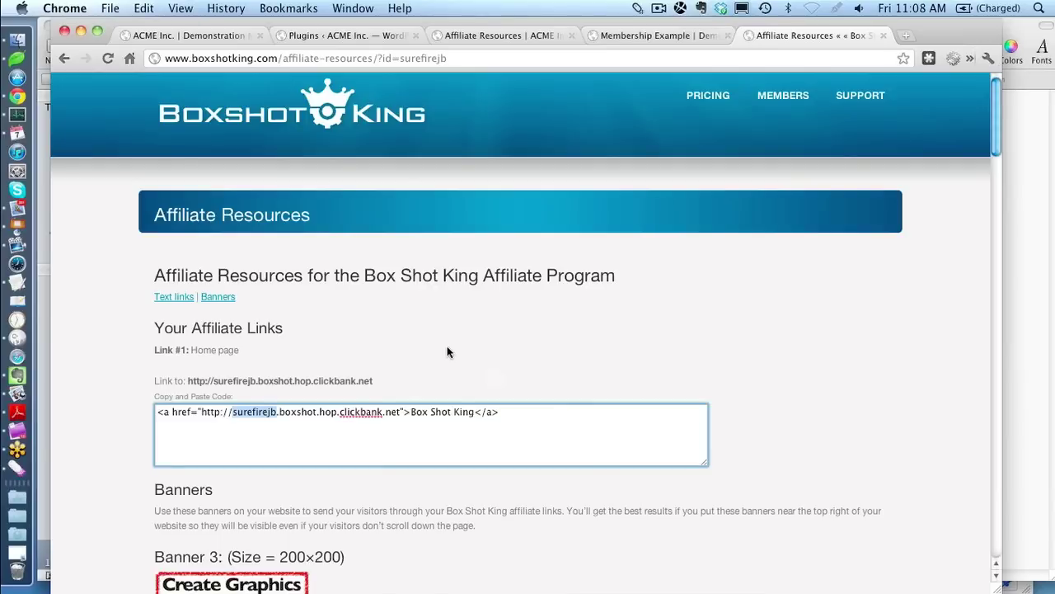
Step: Upload the affiliate-resources-page folder into Coda's remote plugins folder
{"action": "left_click", "coordinate": [195, 37]}
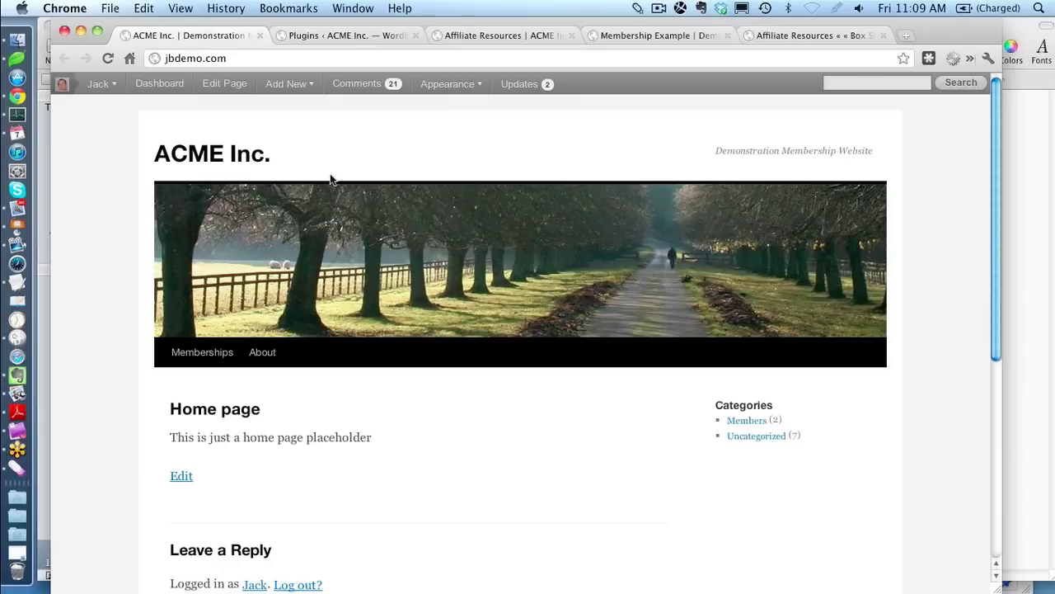
{"action": "left_click", "coordinate": [334, 36]}
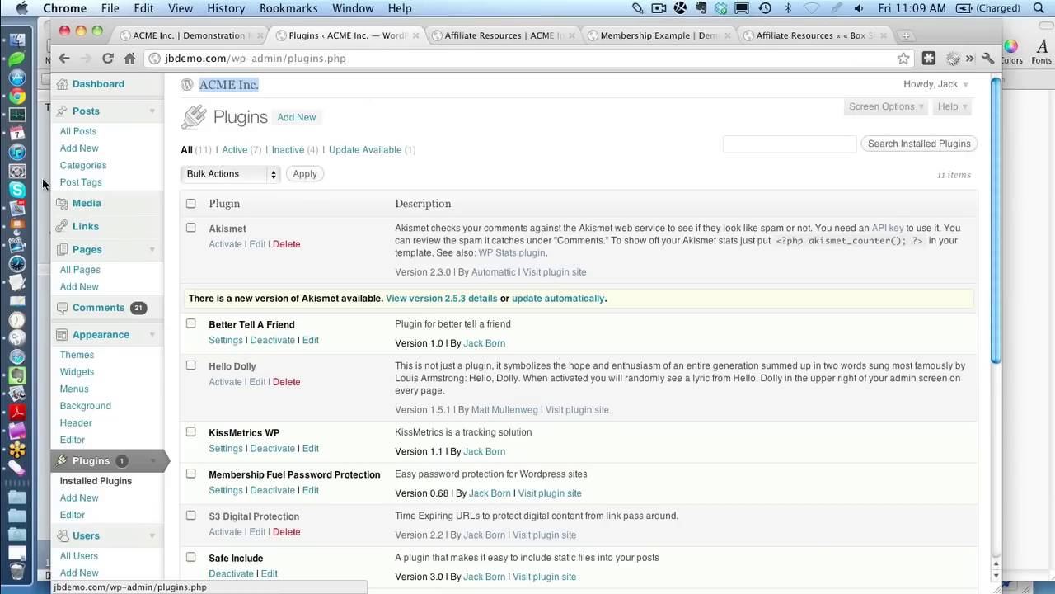
{"action": "left_click", "coordinate": [27, 60]}
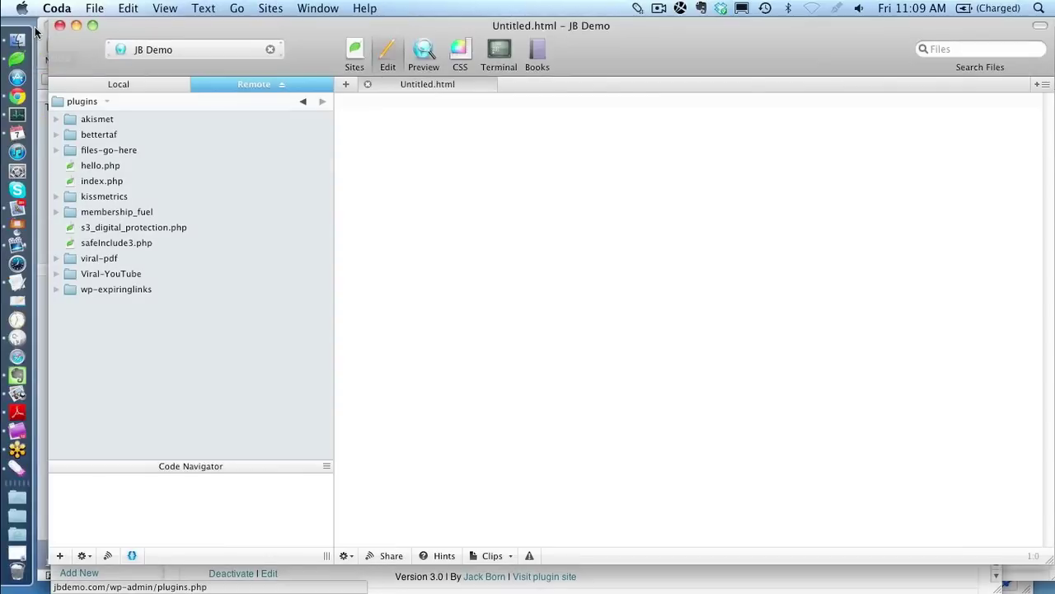
{"action": "left_click", "coordinate": [26, 39]}
{"action": "left_click_drag", "start_coordinate": [280, 306], "coordinate": [153, 344]}
{"action": "left_click", "coordinate": [153, 343]}
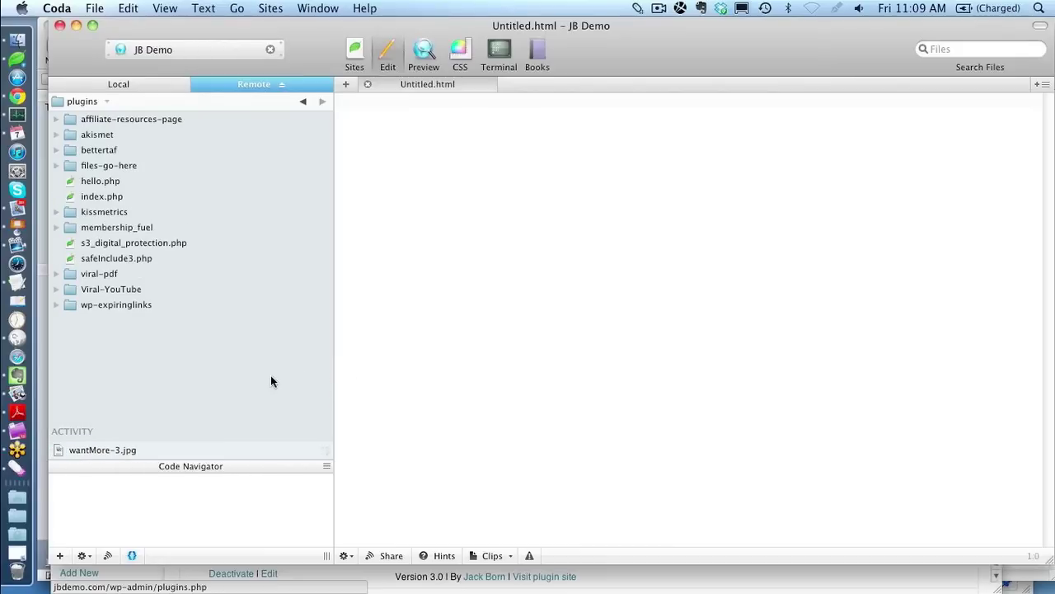
Step: Bring Chrome forward and reload the WordPress Plugins page with Cmd+R
{"action": "key", "text": "super+Tab"}
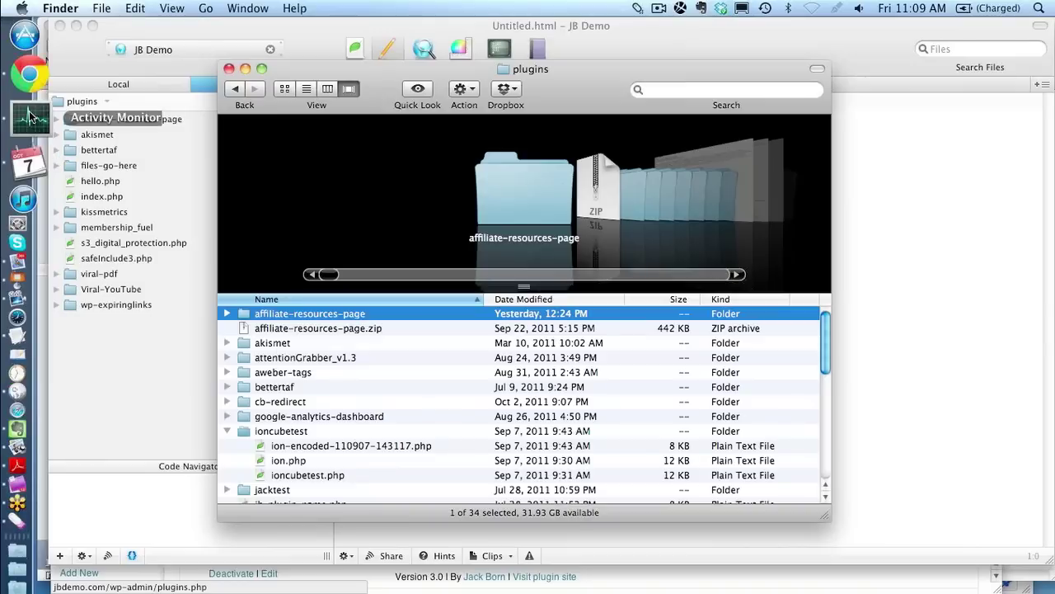
{"action": "left_click", "coordinate": [17, 96]}
{"action": "key", "text": "super+r"}
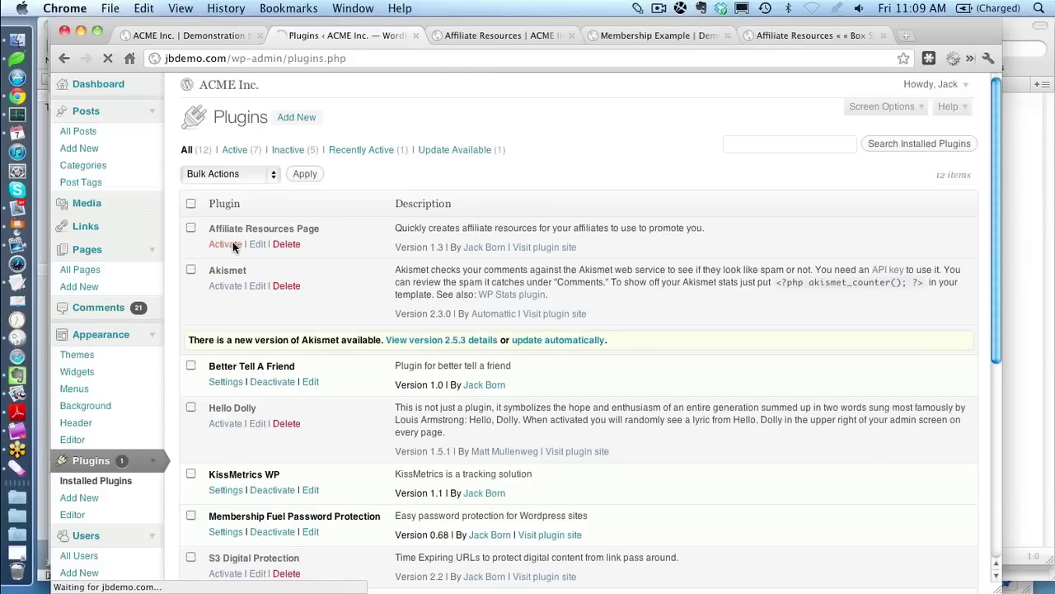
{"action": "left_click", "coordinate": [231, 244]}
{"action": "left_click", "coordinate": [225, 287]}
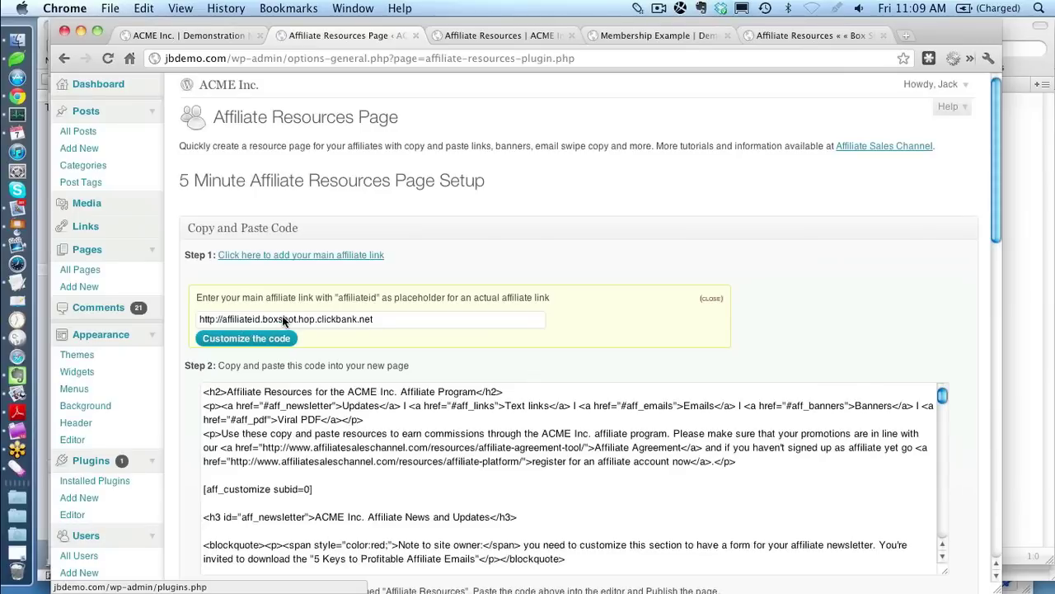
{"action": "double_click", "coordinate": [284, 321]}
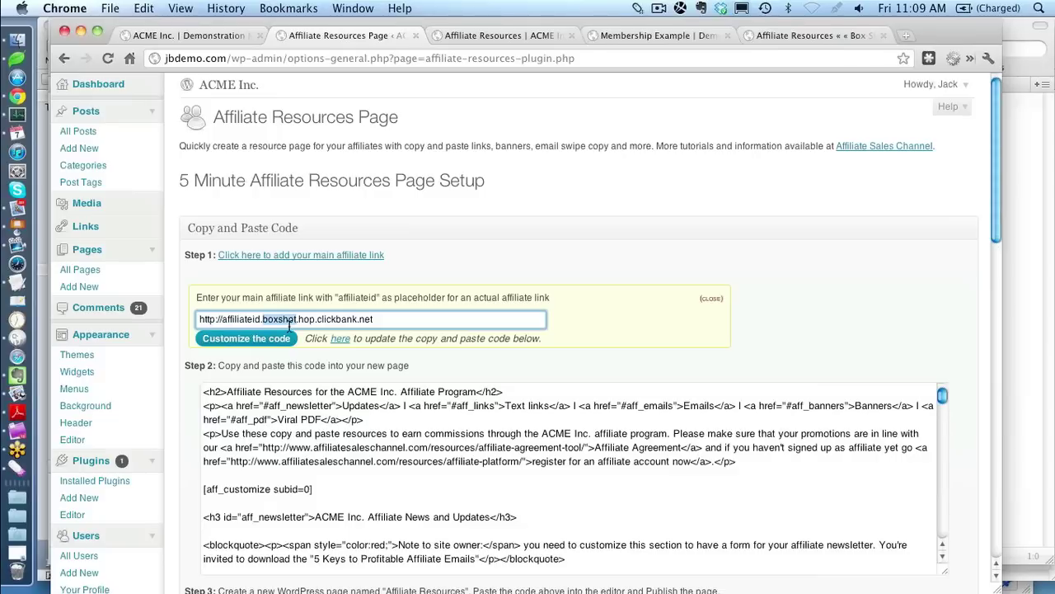
{"action": "double_click", "coordinate": [241, 320]}
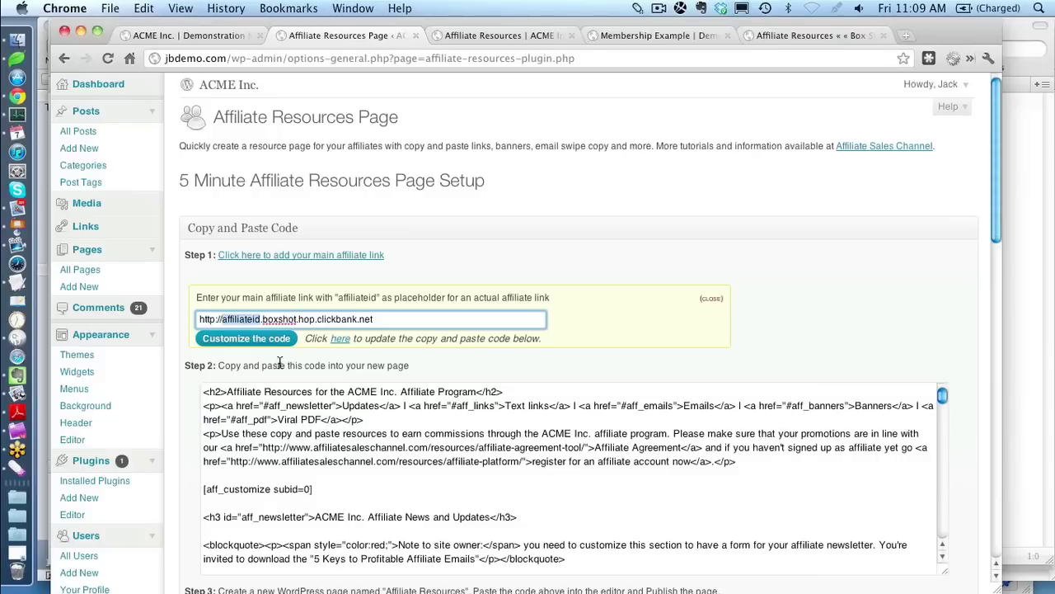
{"action": "left_click", "coordinate": [269, 341]}
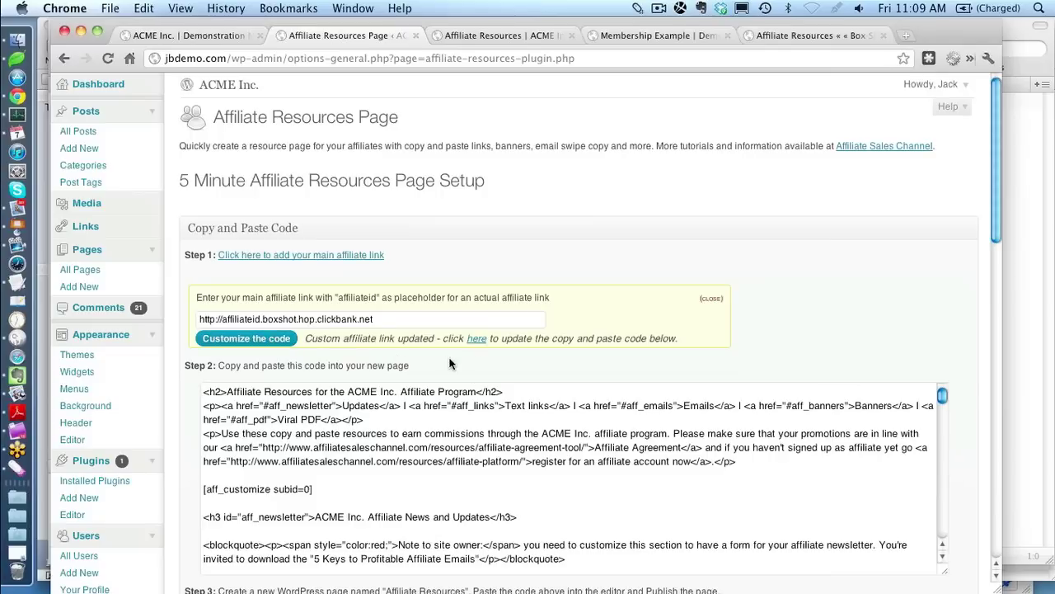
Step: Select and copy the plugin's generated page code
{"action": "left_click", "coordinate": [479, 340]}
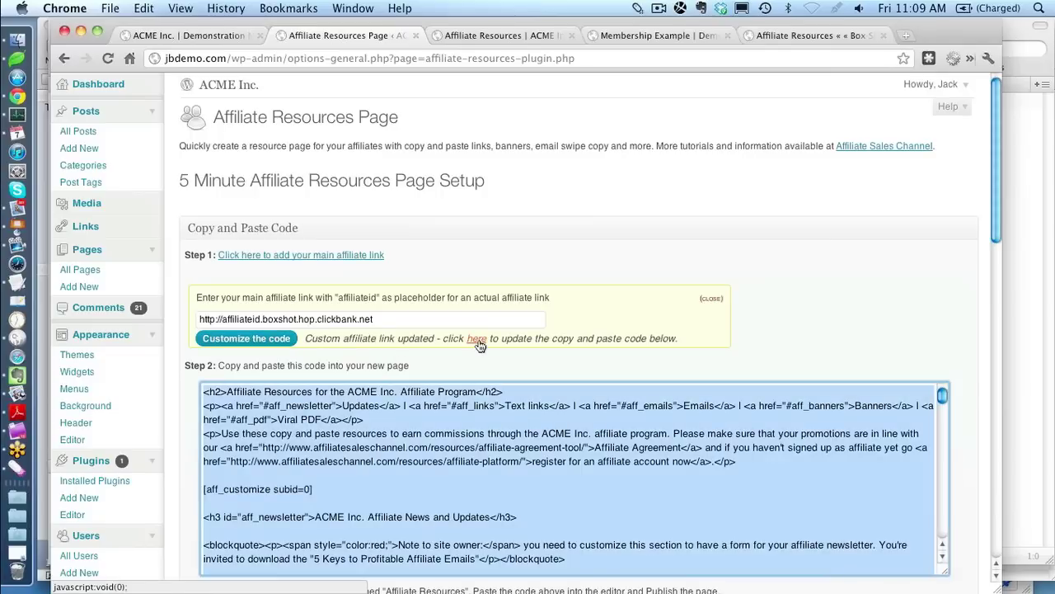
{"action": "scroll", "coordinate": [768, 324], "scroll_direction": "down", "scroll_amount": 3}
{"action": "right_click", "coordinate": [501, 363]}
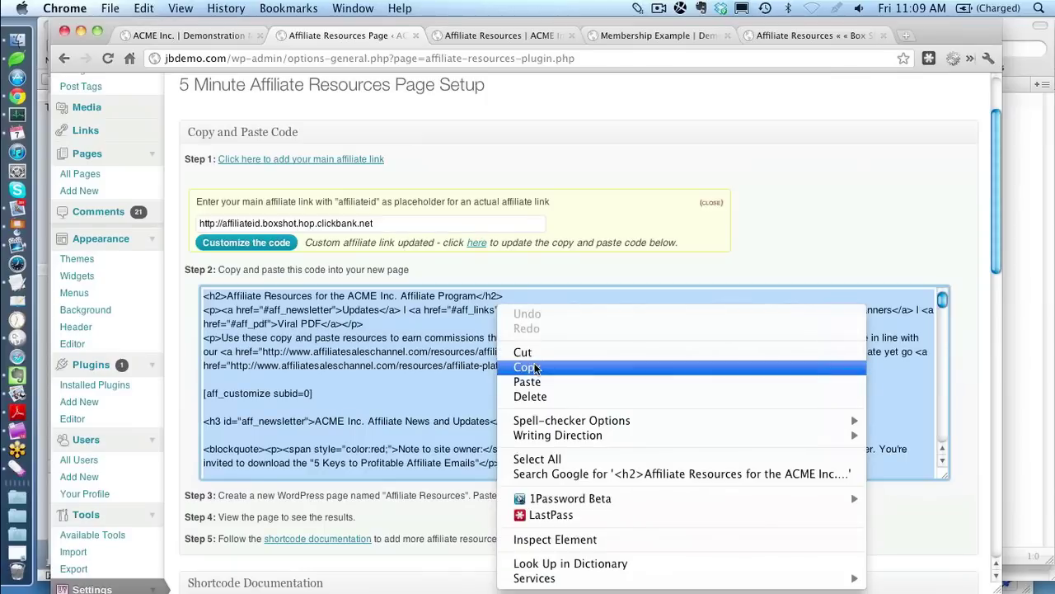
{"action": "left_click", "coordinate": [532, 368]}
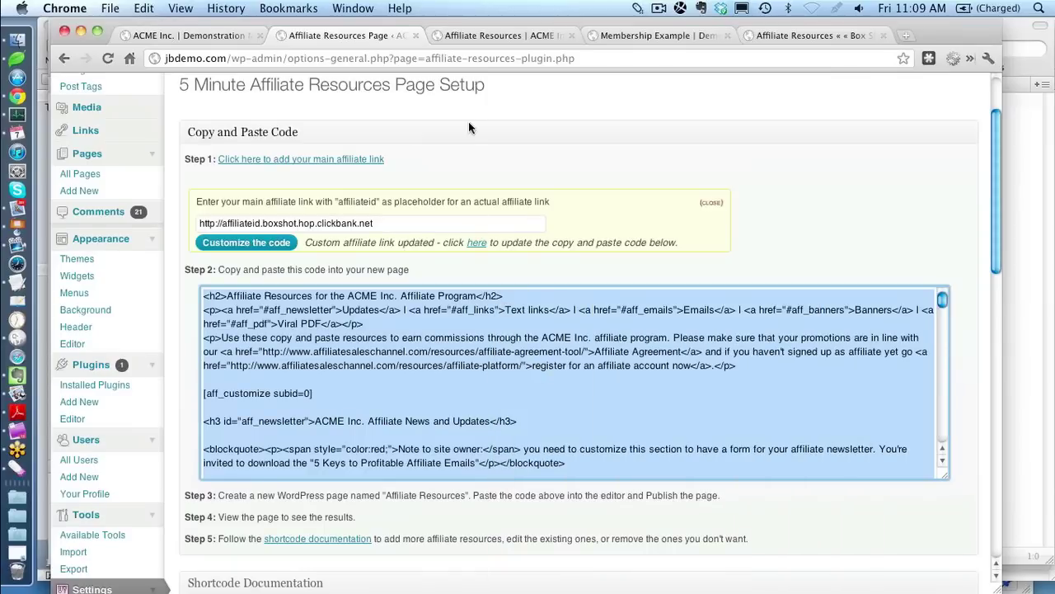
{"action": "left_click", "coordinate": [519, 38]}
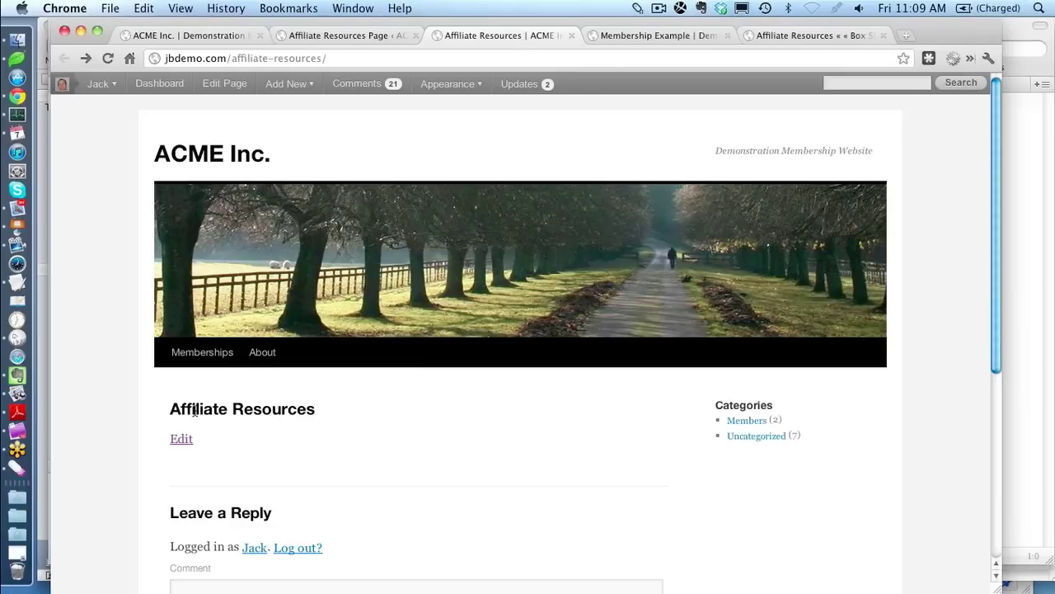
Step: Paste the affiliate resources HTML into the Affiliate Resources page editor and update the page
{"action": "left_click", "coordinate": [232, 87]}
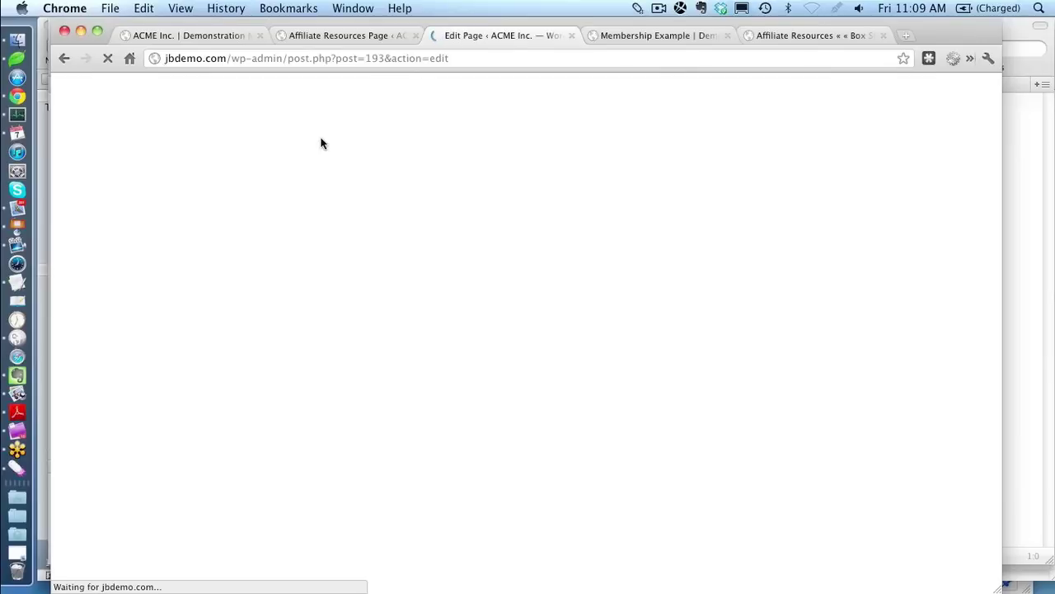
{"action": "left_click", "coordinate": [286, 285]}
{"action": "right_click", "coordinate": [255, 281]}
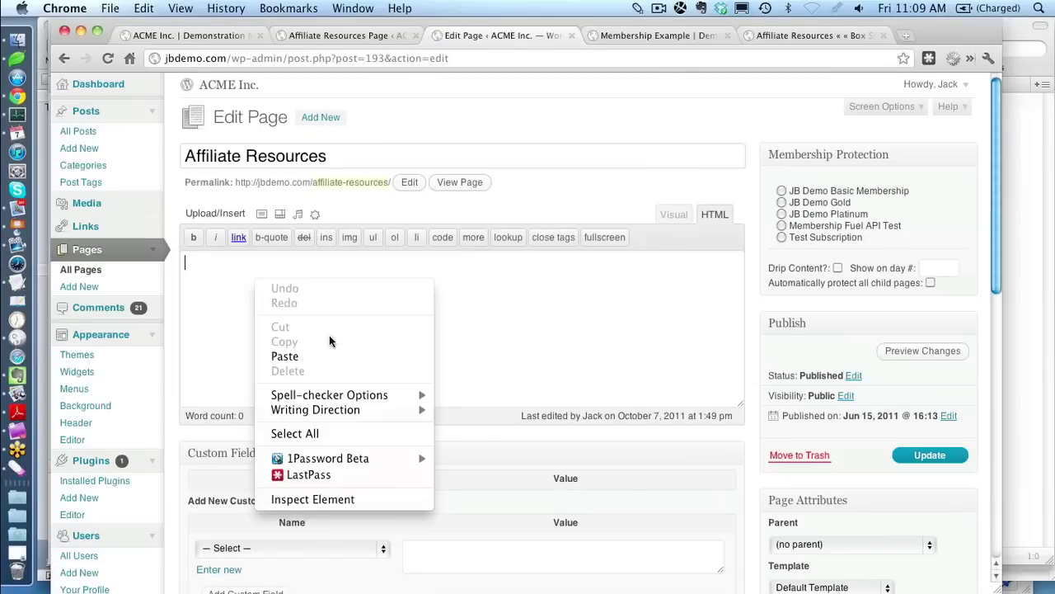
{"action": "left_click", "coordinate": [323, 360]}
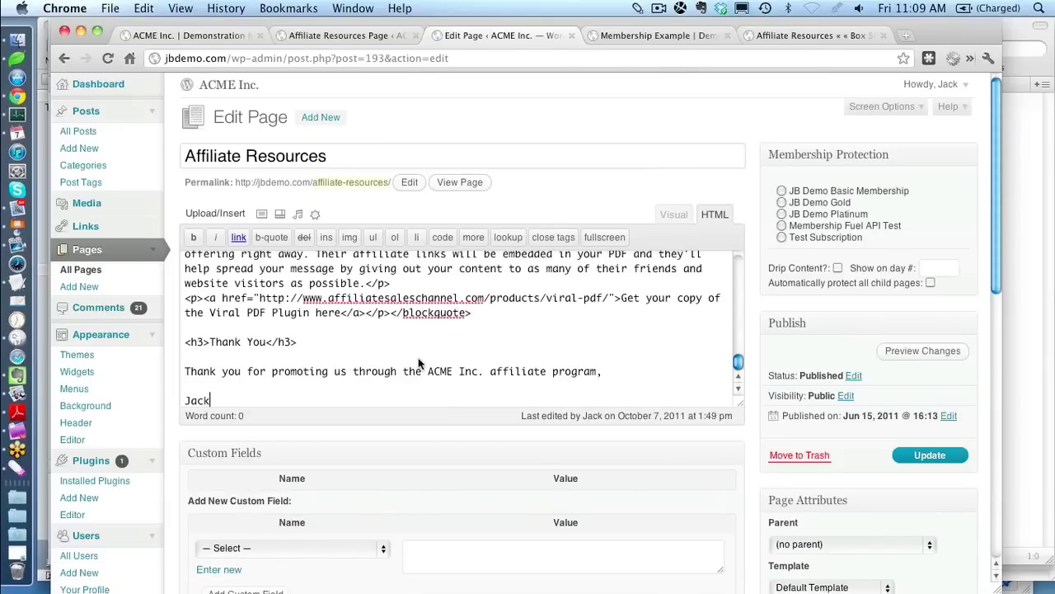
{"action": "scroll", "coordinate": [428, 351], "scroll_direction": "up", "scroll_amount": 15}
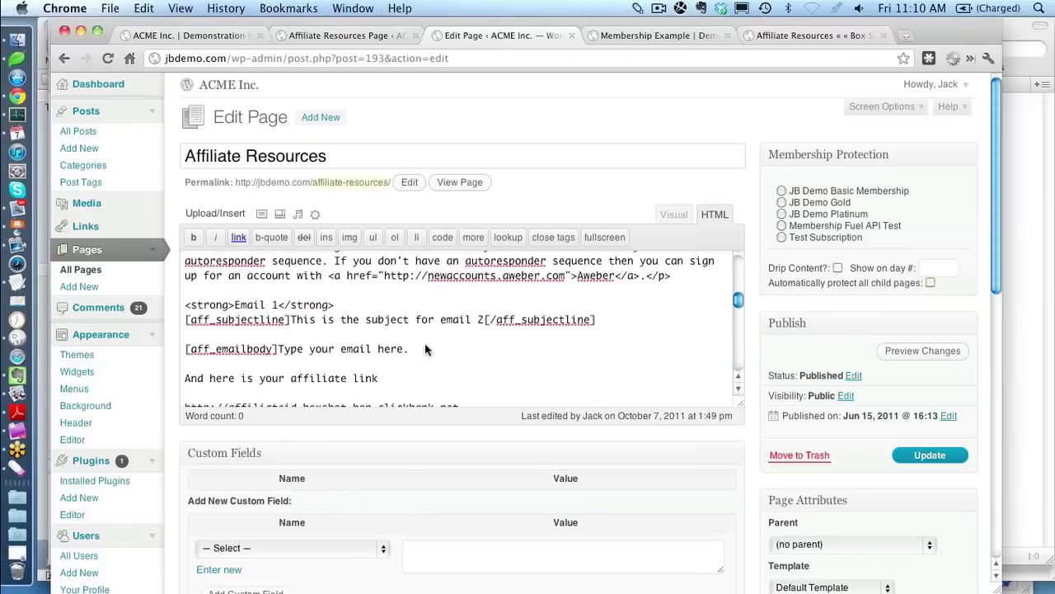
{"action": "scroll", "coordinate": [426, 349], "scroll_direction": "up", "scroll_amount": 5}
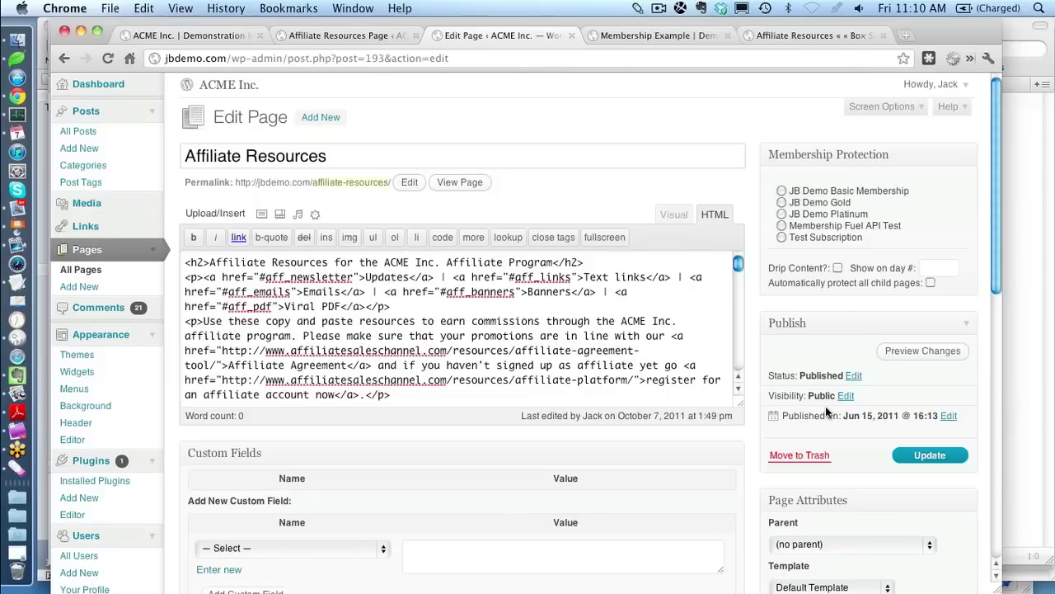
{"action": "left_click", "coordinate": [931, 458]}
{"action": "left_click", "coordinate": [922, 458]}
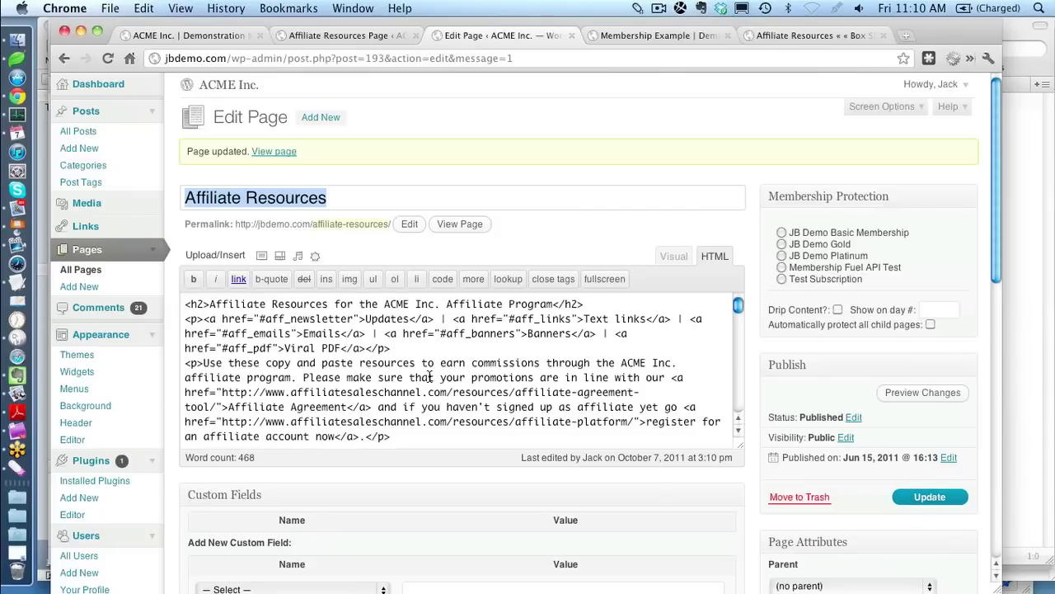
{"action": "left_click", "coordinate": [467, 226]}
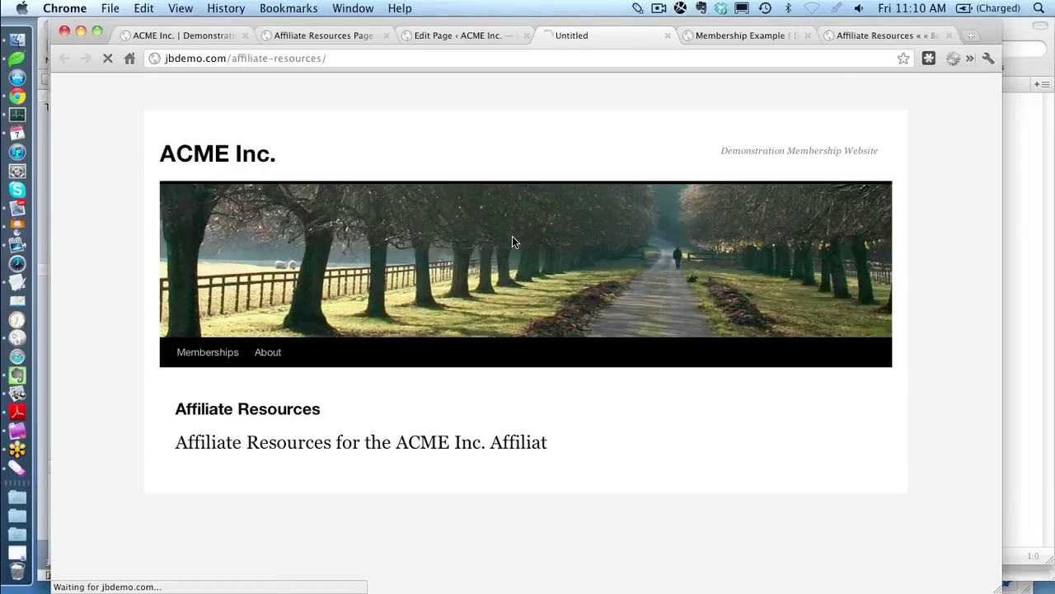
{"action": "scroll", "coordinate": [465, 387], "scroll_direction": "down", "scroll_amount": 3}
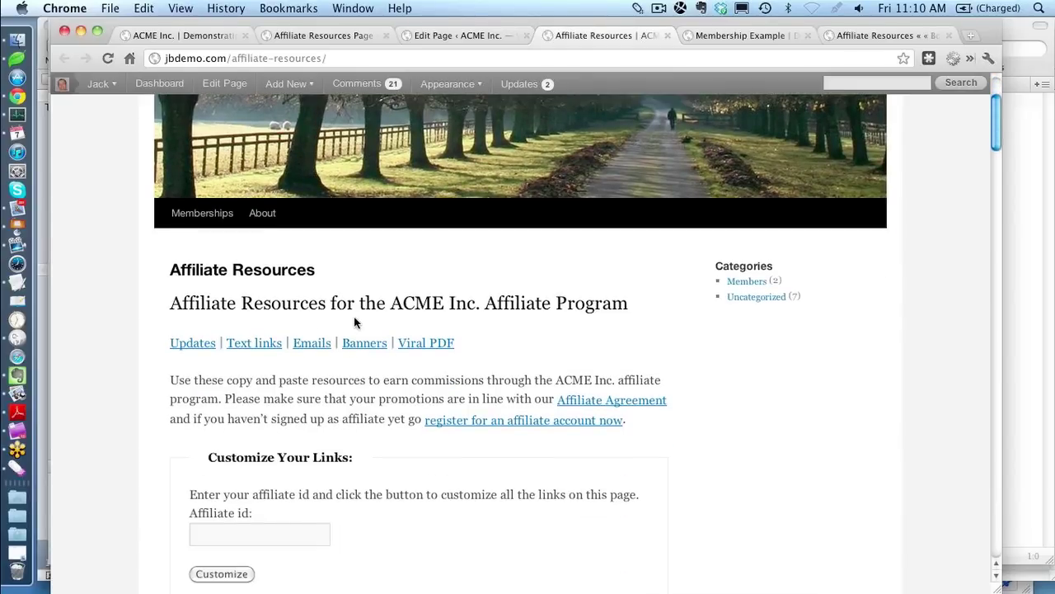
{"action": "left_click_drag", "start_coordinate": [392, 305], "coordinate": [480, 311]}
{"action": "left_click", "coordinate": [496, 328]}
{"action": "left_click_drag", "start_coordinate": [392, 305], "coordinate": [478, 310]}
{"action": "left_click", "coordinate": [523, 360]}
{"action": "scroll", "coordinate": [517, 358], "scroll_direction": "down", "scroll_amount": 3}
{"action": "scroll", "coordinate": [518, 358], "scroll_direction": "down", "scroll_amount": 2}
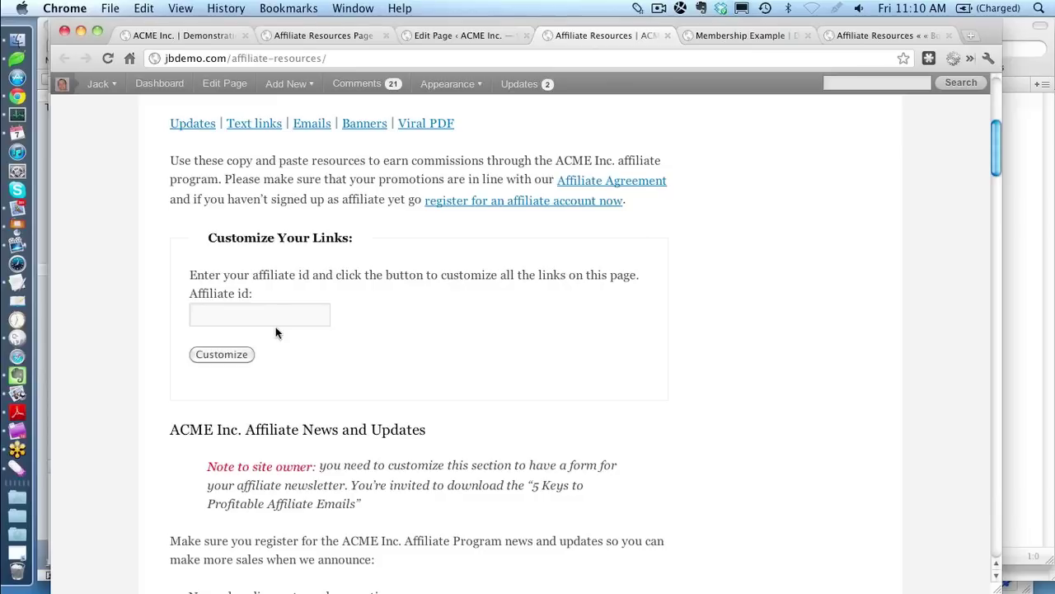
{"action": "left_click", "coordinate": [284, 317]}
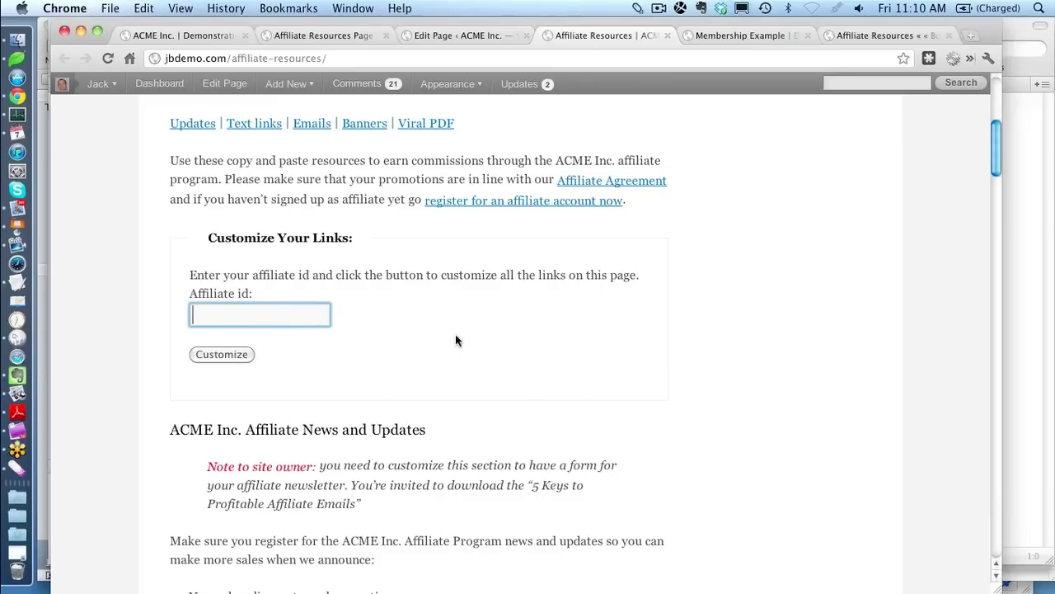
{"action": "scroll", "coordinate": [455, 334], "scroll_direction": "down", "scroll_amount": 3}
{"action": "scroll", "coordinate": [441, 334], "scroll_direction": "down", "scroll_amount": 3}
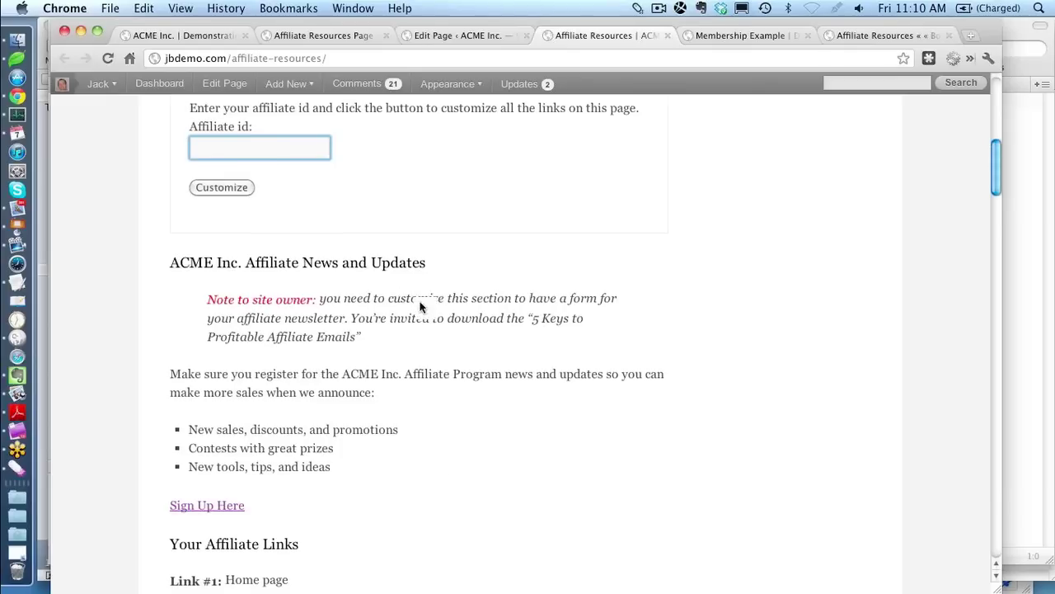
{"action": "scroll", "coordinate": [424, 301], "scroll_direction": "down", "scroll_amount": 2}
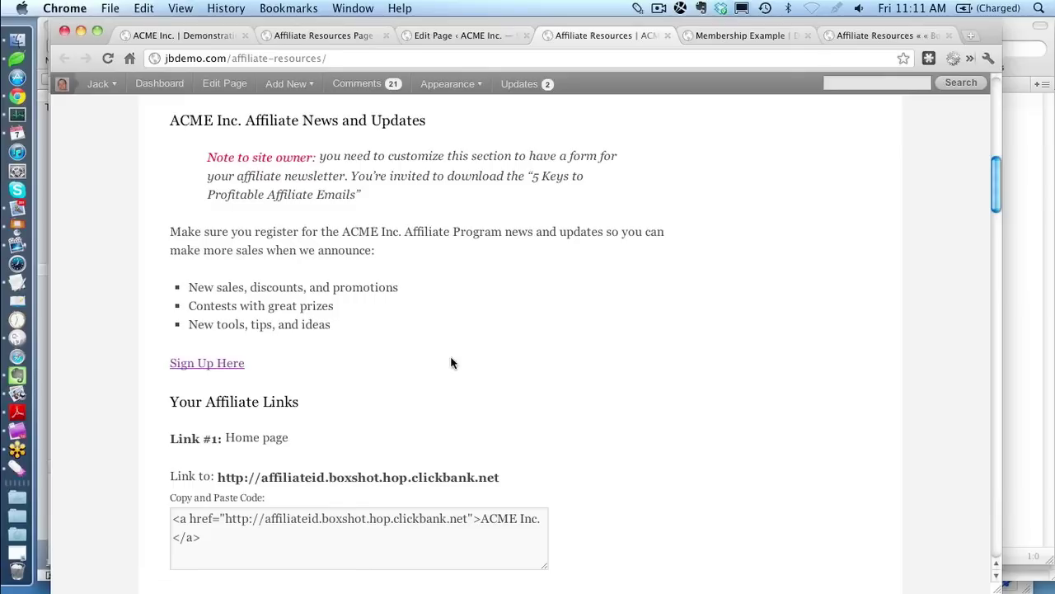
{"action": "scroll", "coordinate": [418, 326], "scroll_direction": "down", "scroll_amount": 5}
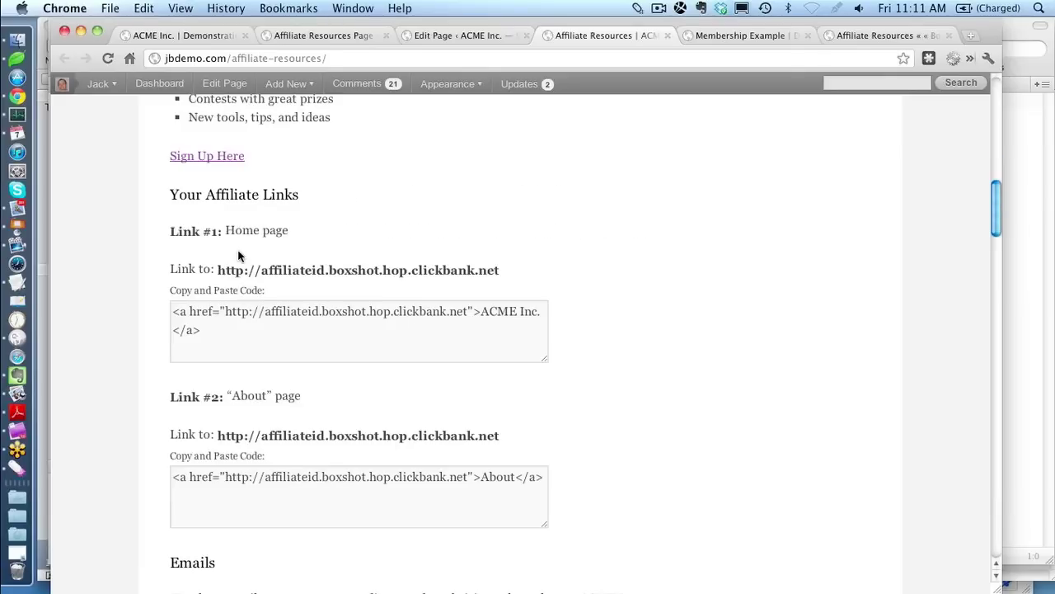
{"action": "double_click", "coordinate": [288, 311]}
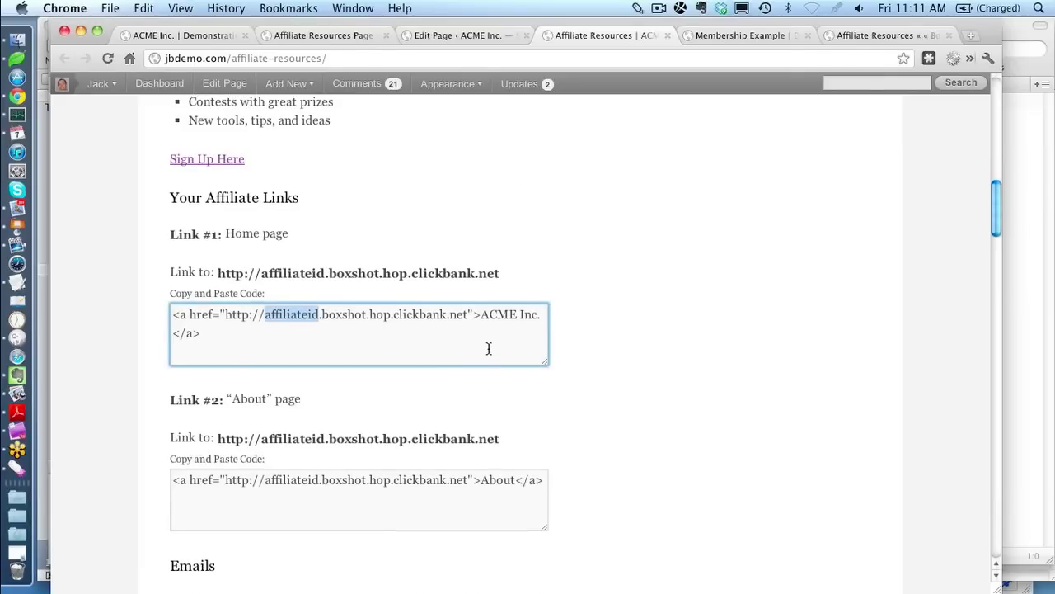
{"action": "scroll", "coordinate": [488, 351], "scroll_direction": "up", "scroll_amount": 10}
{"action": "scroll", "coordinate": [565, 357], "scroll_direction": "down", "scroll_amount": 20}
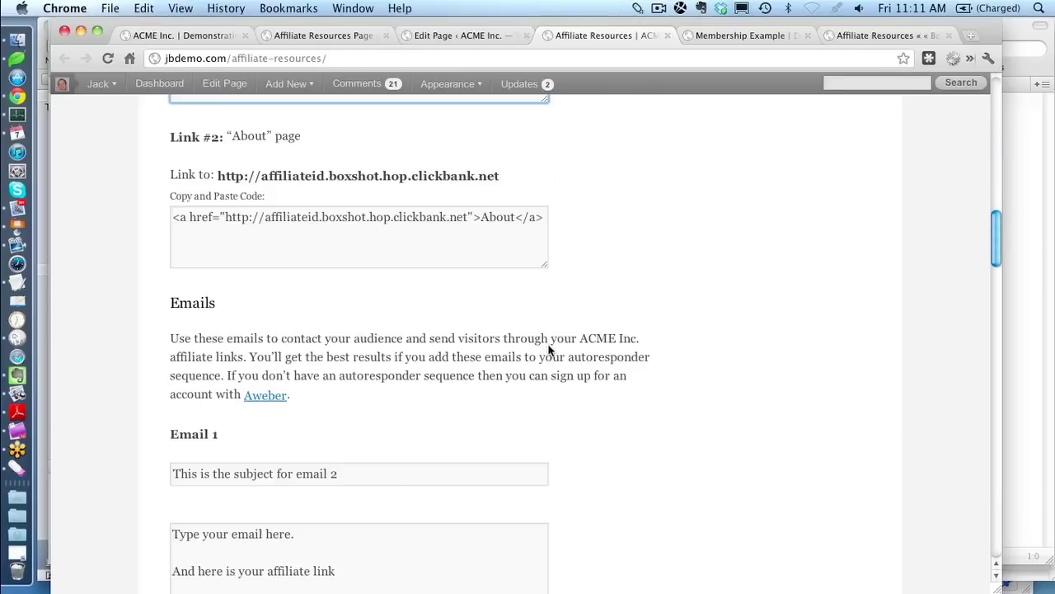
{"action": "left_click_drag", "start_coordinate": [355, 275], "coordinate": [171, 272]}
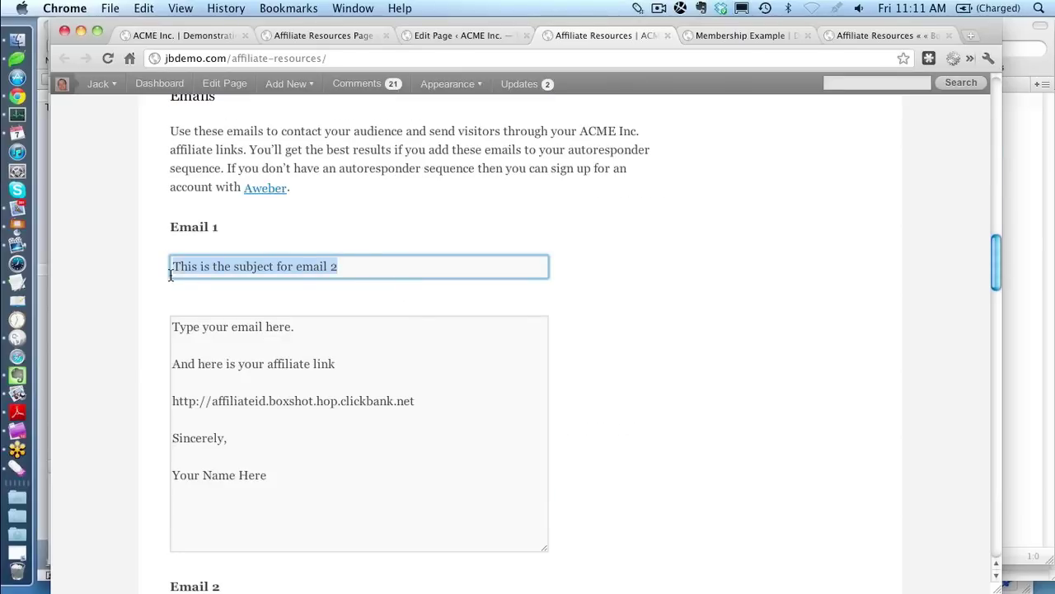
{"action": "left_click", "coordinate": [611, 353]}
{"action": "scroll", "coordinate": [664, 363], "scroll_direction": "down", "scroll_amount": 8}
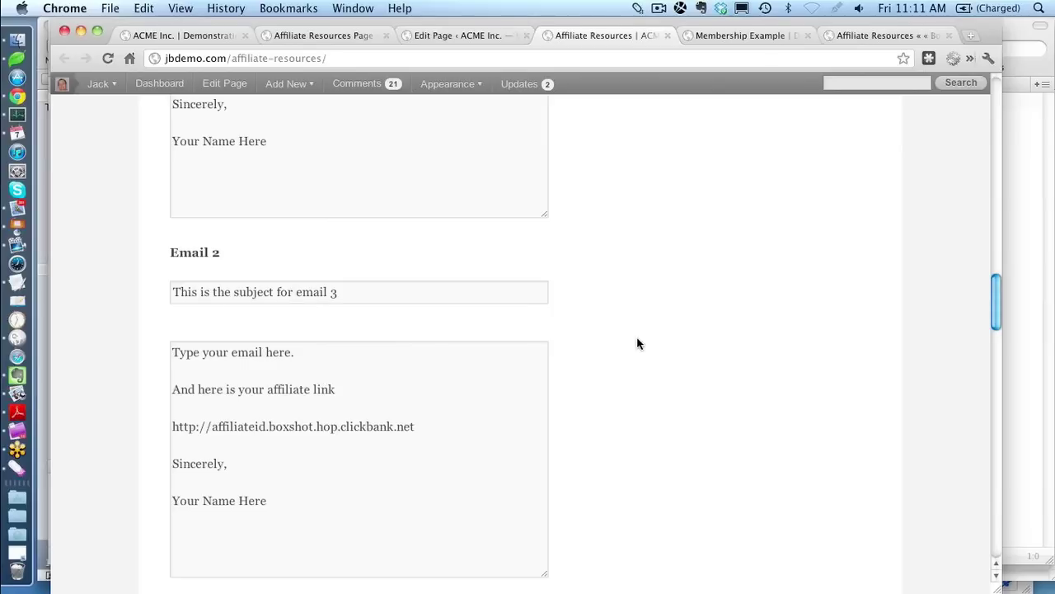
{"action": "scroll", "coordinate": [639, 344], "scroll_direction": "down", "scroll_amount": 8}
{"action": "scroll", "coordinate": [638, 344], "scroll_direction": "down", "scroll_amount": 3}
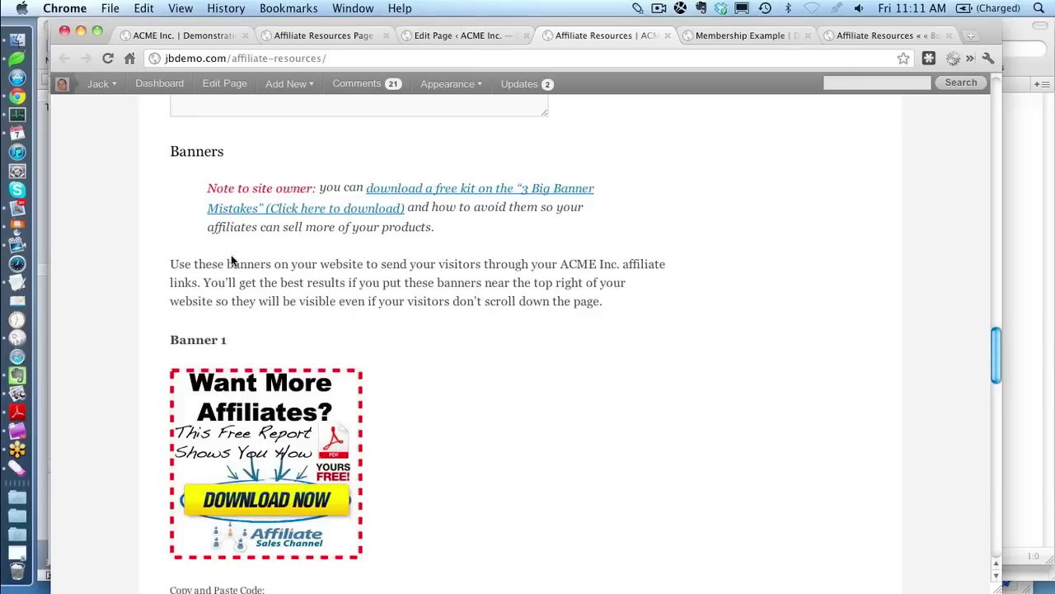
{"action": "scroll", "coordinate": [315, 309], "scroll_direction": "down", "scroll_amount": 5}
{"action": "left_click", "coordinate": [462, 458]}
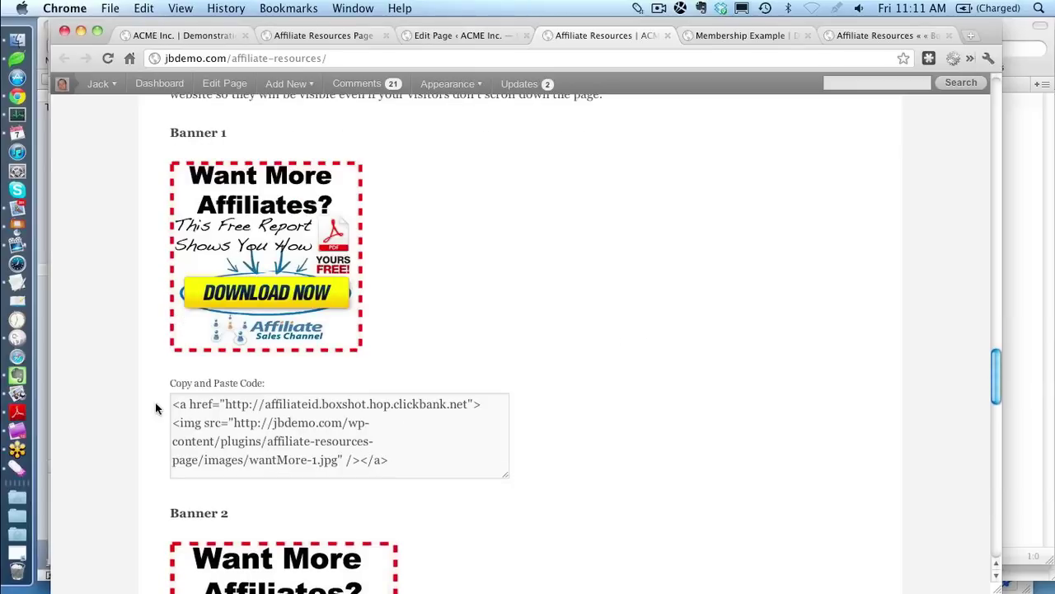
{"action": "scroll", "coordinate": [505, 383], "scroll_direction": "down", "scroll_amount": 7}
{"action": "scroll", "coordinate": [505, 383], "scroll_direction": "down", "scroll_amount": 10}
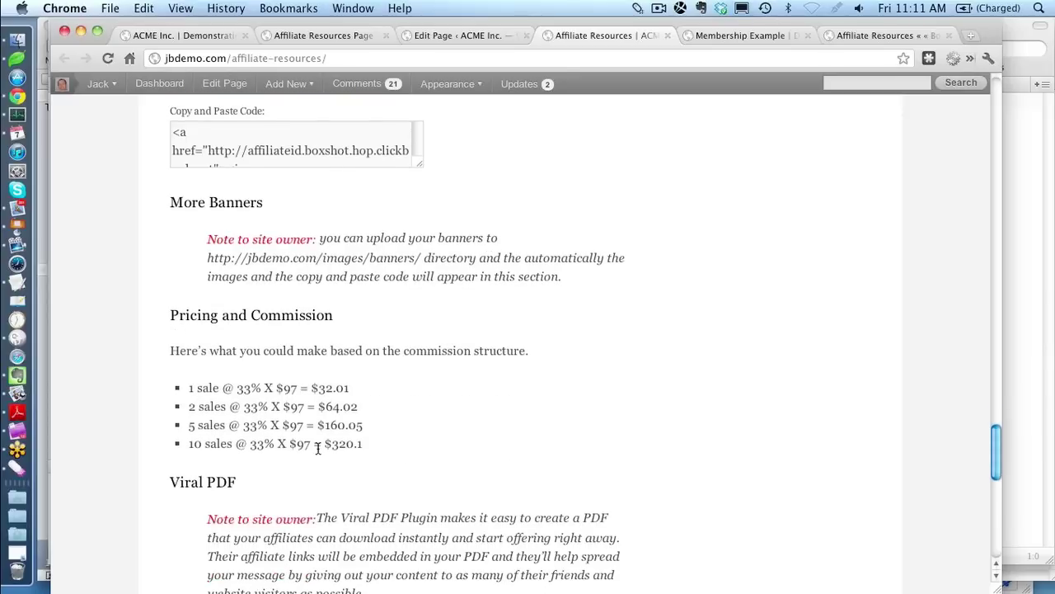
{"action": "left_click", "coordinate": [462, 37]}
Step: Change the aff_salecalc shortcode to amount=197 and percent=70, then update the page
{"action": "scroll", "coordinate": [556, 346], "scroll_direction": "down", "scroll_amount": 15}
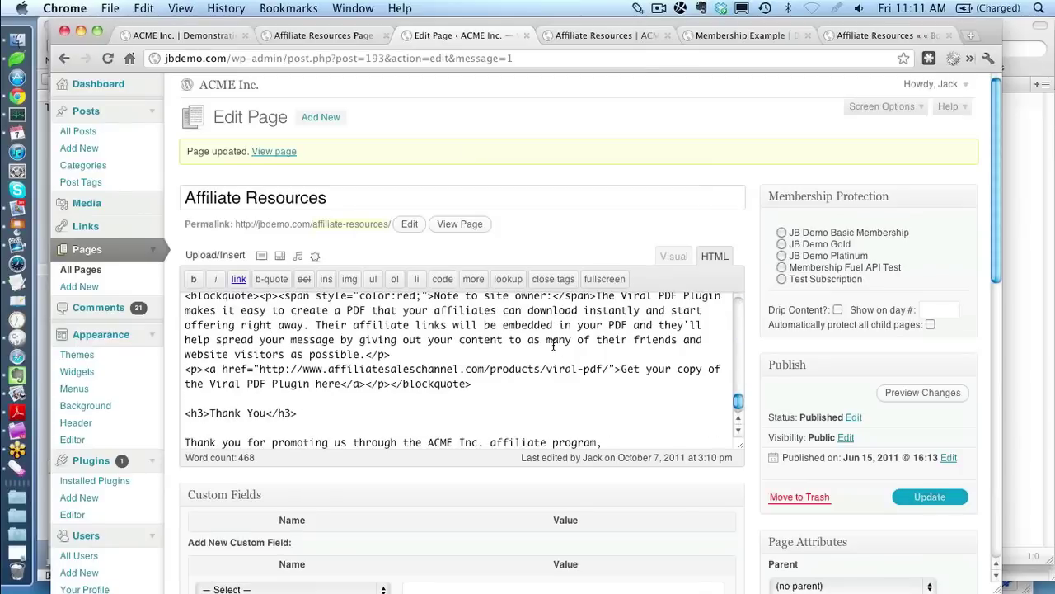
{"action": "scroll", "coordinate": [294, 419], "scroll_direction": "down", "scroll_amount": 2}
{"action": "scroll", "coordinate": [322, 389], "scroll_direction": "up", "scroll_amount": 6}
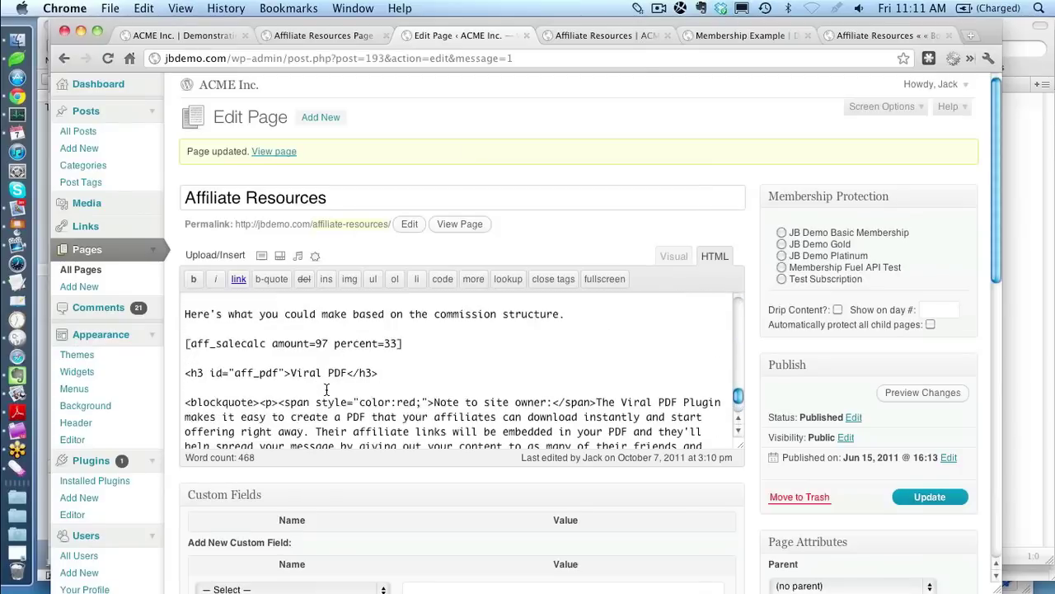
{"action": "left_click_drag", "start_coordinate": [329, 384], "coordinate": [314, 385]}
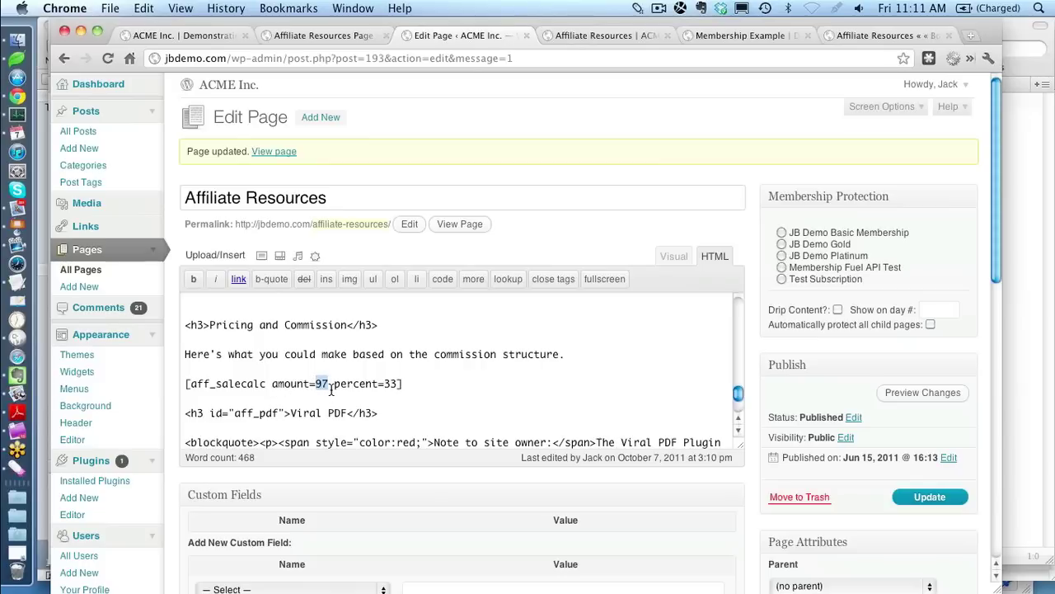
{"action": "type", "text": "197"}
{"action": "double_click", "coordinate": [395, 384]}
{"action": "type", "text": "70"}
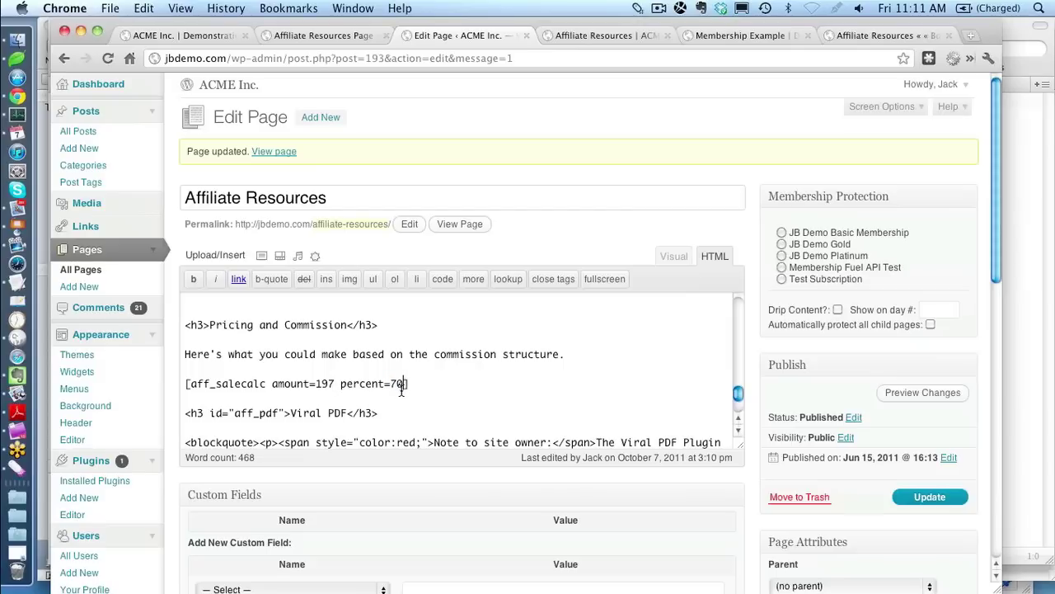
{"action": "left_click", "coordinate": [916, 496]}
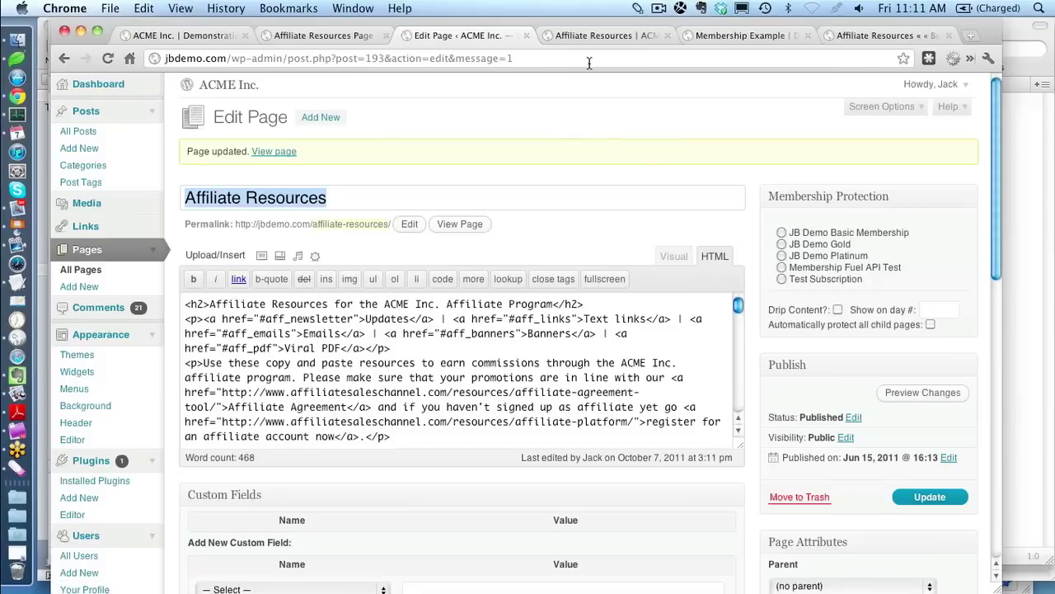
{"action": "left_click", "coordinate": [587, 35]}
Step: Reload the live page so earnings list 70% X $197, from $137.9 to $1379
{"action": "left_click_drag", "start_coordinate": [363, 443], "coordinate": [192, 390]}
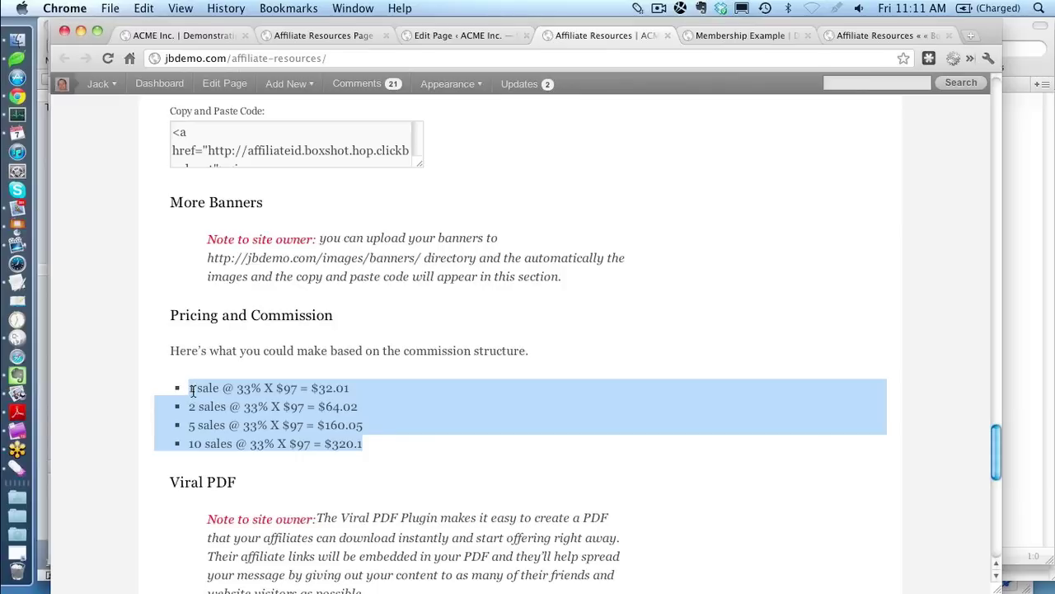
{"action": "left_click", "coordinate": [447, 441]}
{"action": "key", "text": "super+r"}
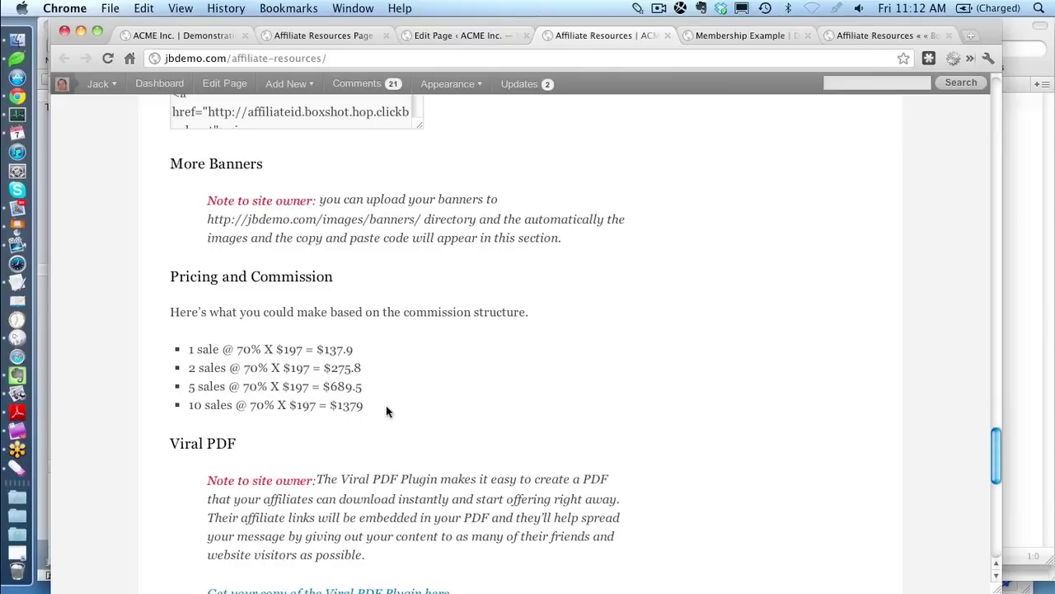
{"action": "scroll", "coordinate": [386, 405], "scroll_direction": "up", "scroll_amount": 15}
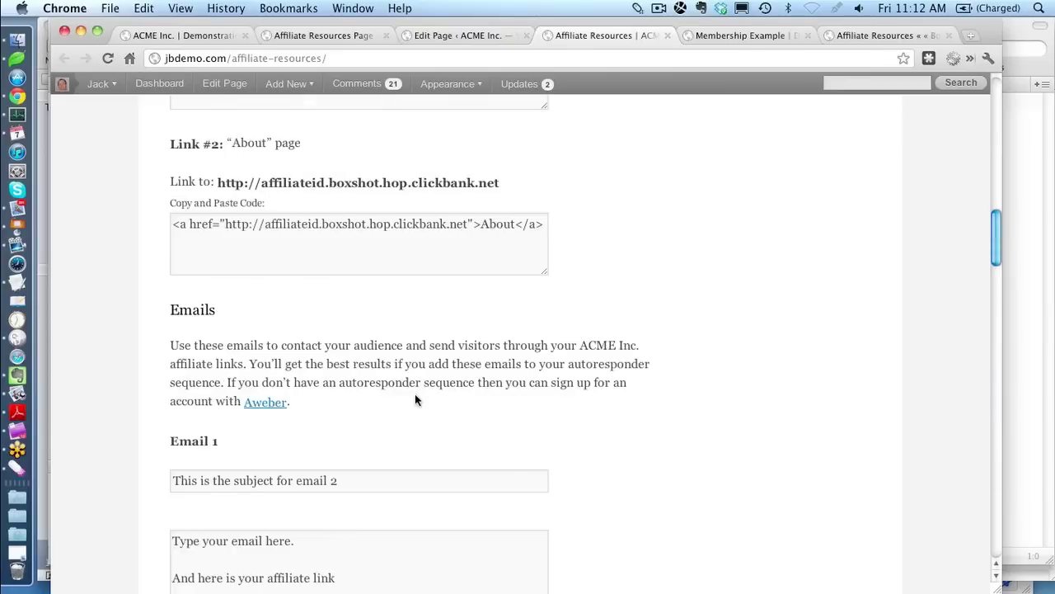
{"action": "scroll", "coordinate": [414, 394], "scroll_direction": "up", "scroll_amount": 15}
Step: Enter the affiliate id and customize all page links with it
{"action": "left_click", "coordinate": [284, 387]}
{"action": "type", "text": "surefirejb"}
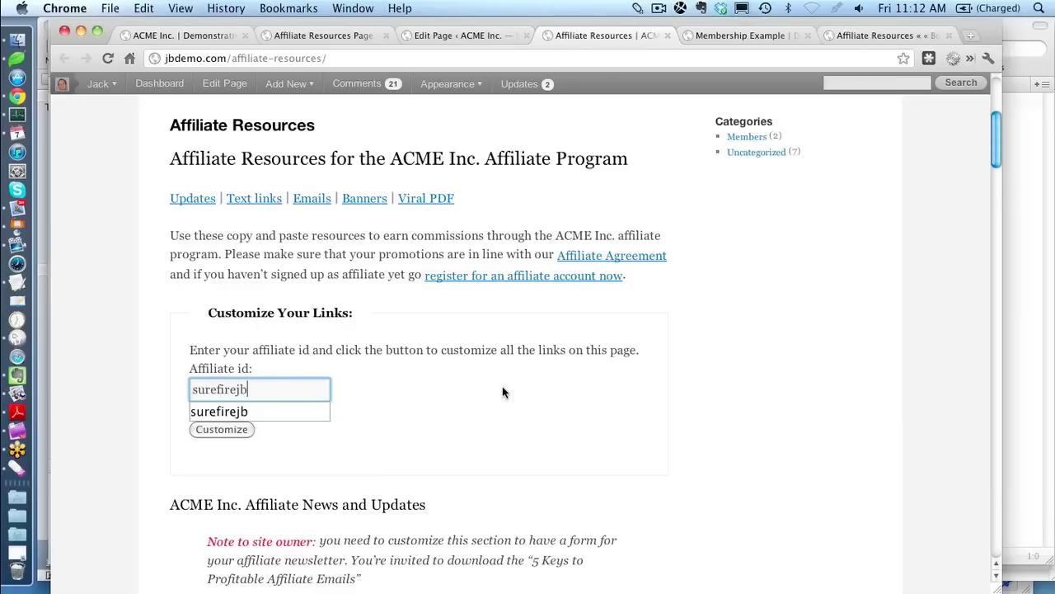
{"action": "key", "text": "Tab"}
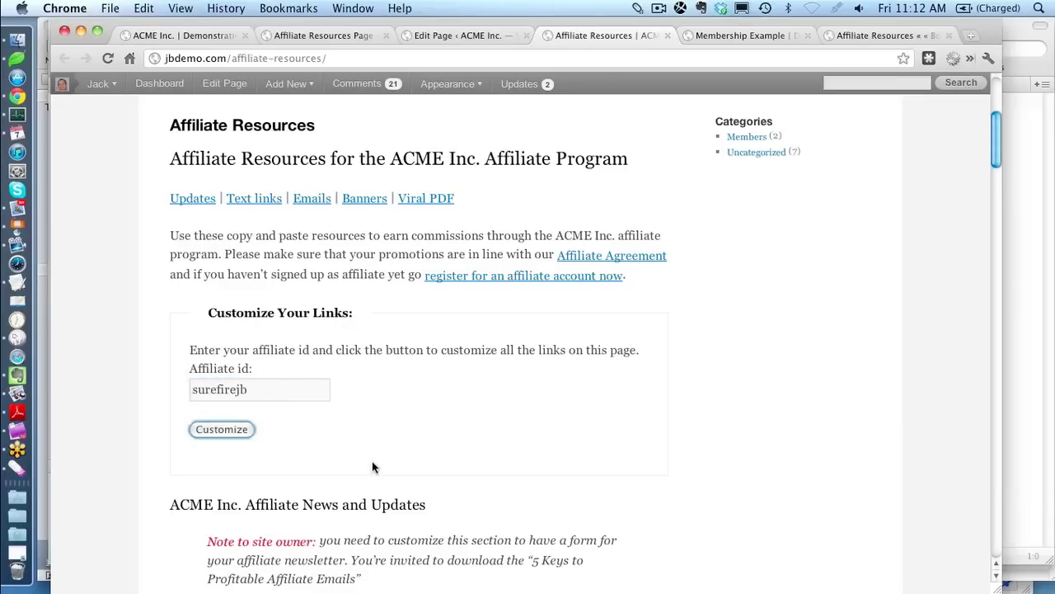
{"action": "left_click", "coordinate": [222, 429]}
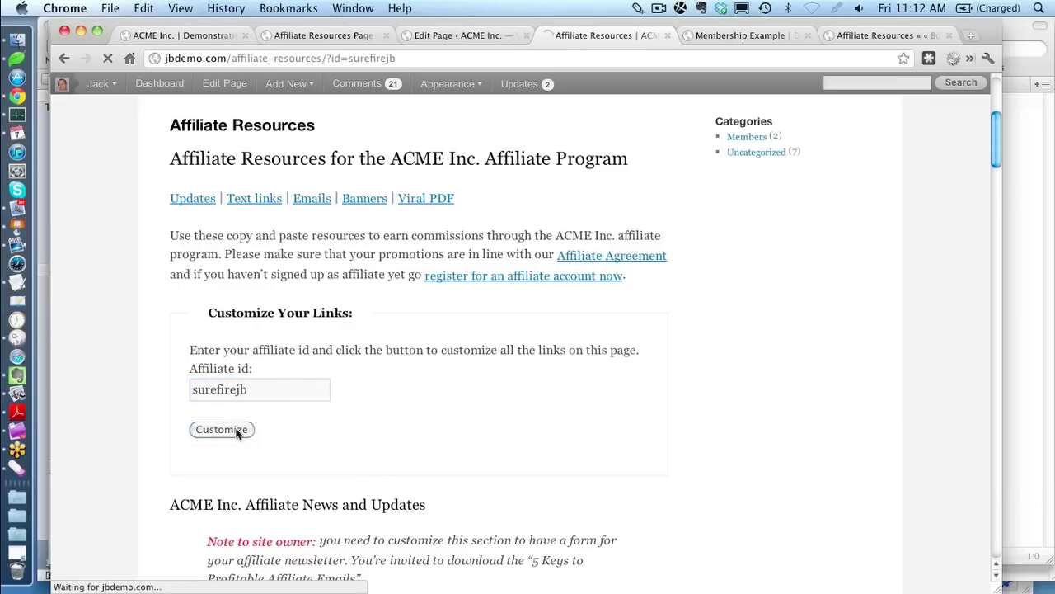
Step: Check the customized code snippets, including the Home page link, for the affiliate id
{"action": "scroll", "coordinate": [471, 403], "scroll_direction": "down", "scroll_amount": 10}
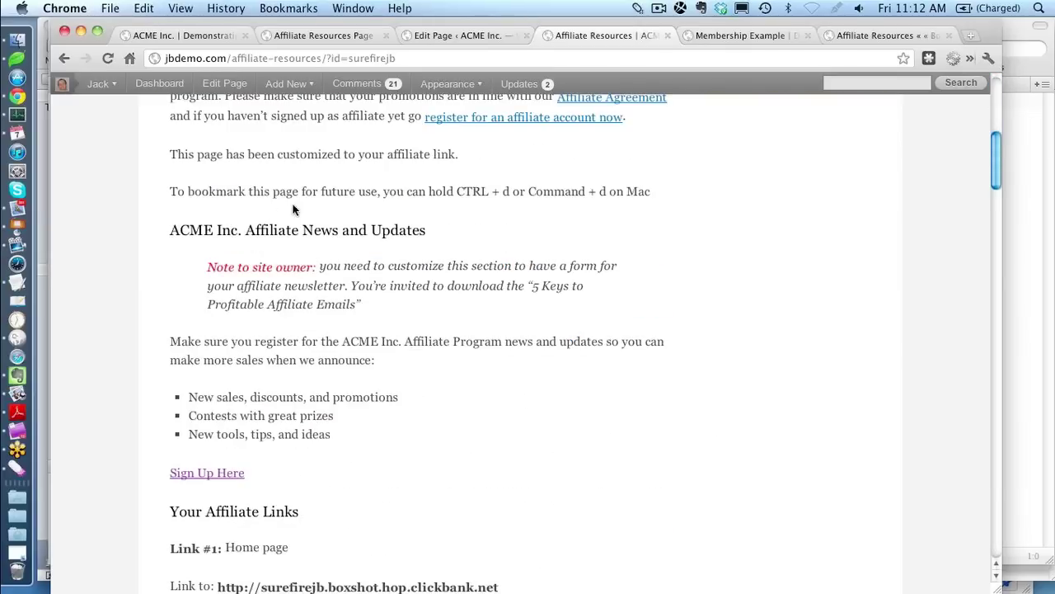
{"action": "scroll", "coordinate": [371, 216], "scroll_direction": "down", "scroll_amount": 6}
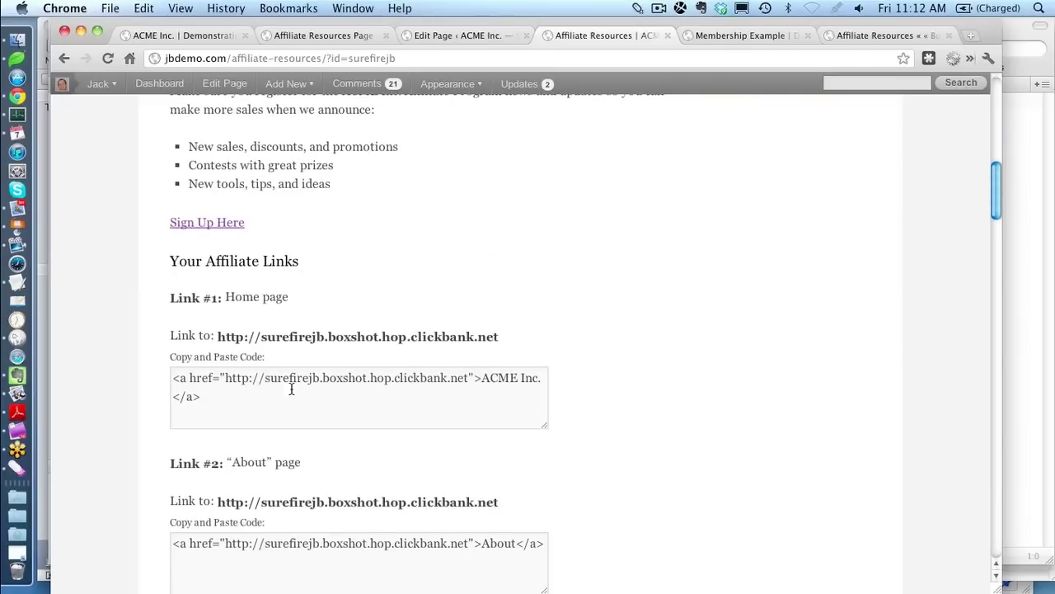
{"action": "double_click", "coordinate": [292, 379]}
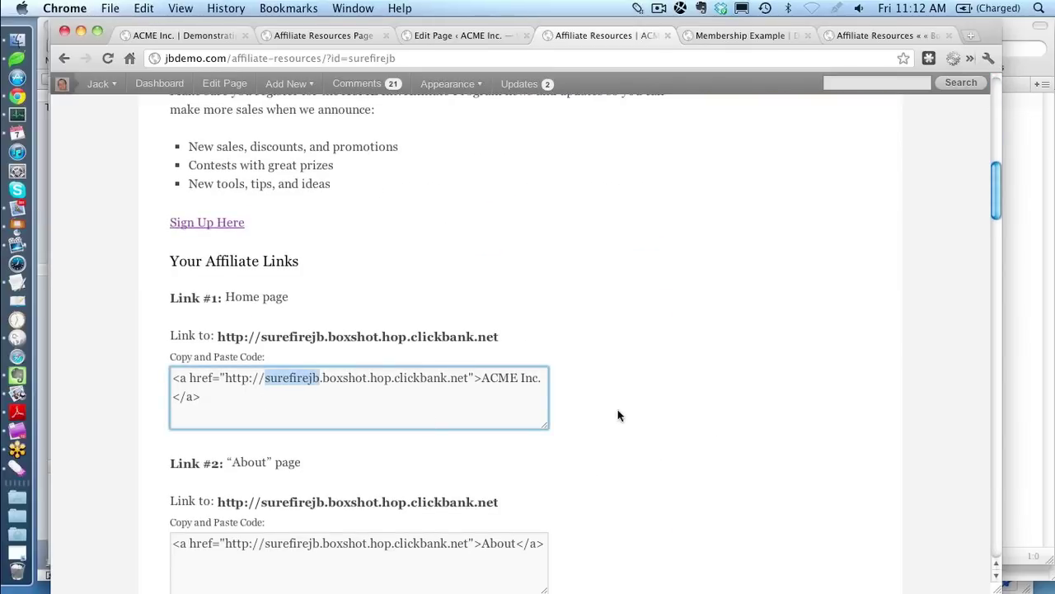
{"action": "scroll", "coordinate": [620, 411], "scroll_direction": "down", "scroll_amount": 2}
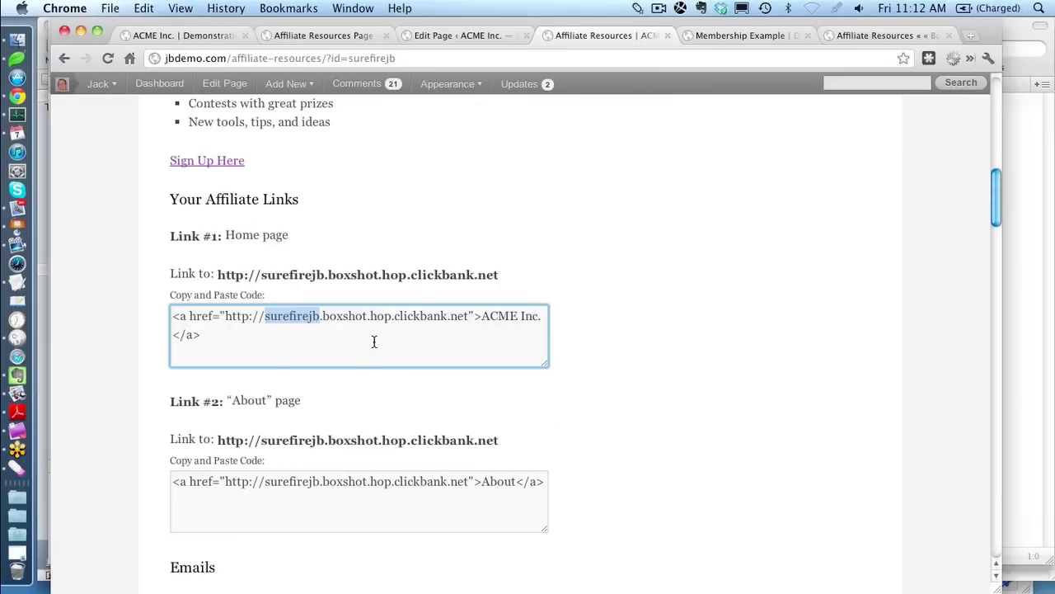
{"action": "left_click", "coordinate": [264, 351]}
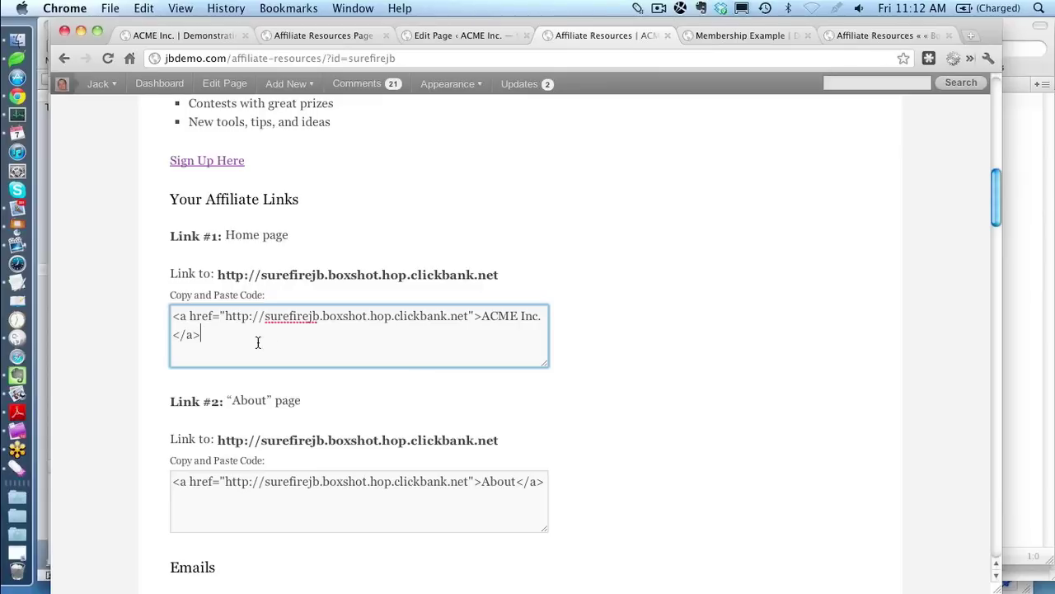
{"action": "left_click_drag", "start_coordinate": [200, 334], "coordinate": [171, 316]}
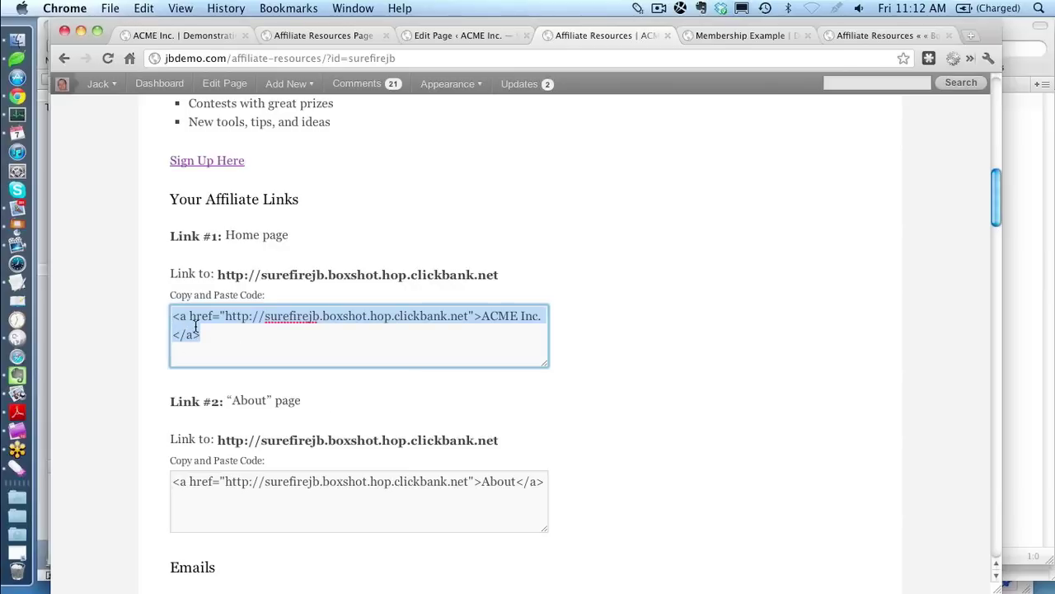
{"action": "scroll", "coordinate": [700, 334], "scroll_direction": "down", "scroll_amount": 2}
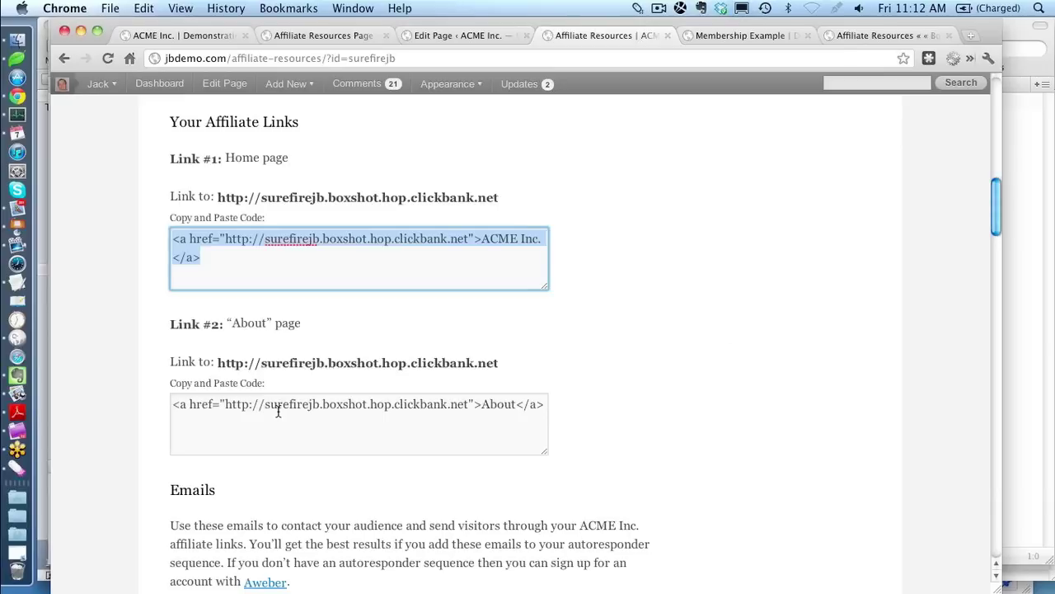
{"action": "left_click", "coordinate": [299, 336]}
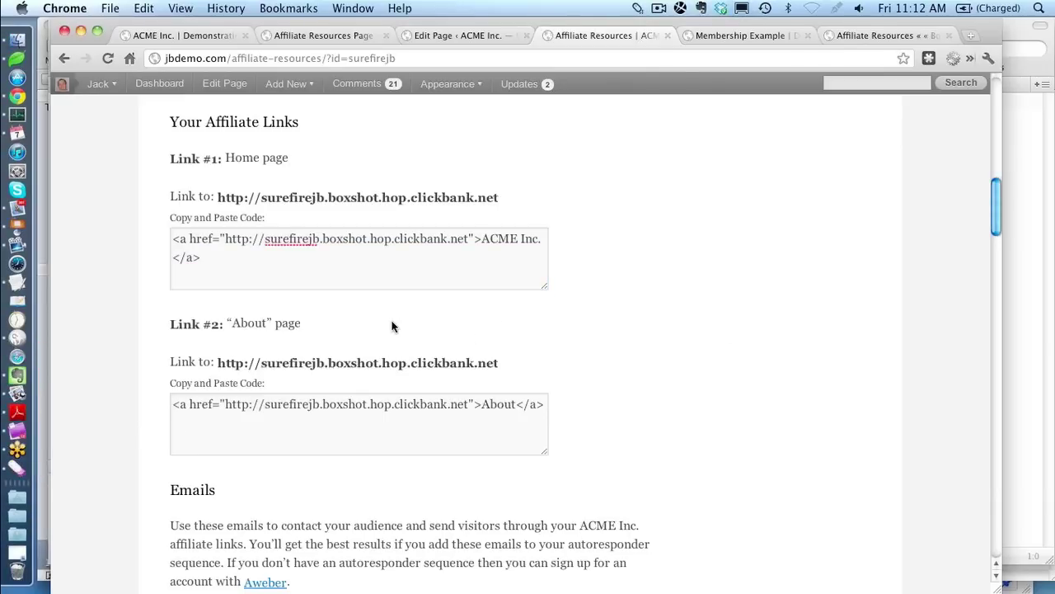
Step: Show Keynote slide 11, 'Affiliate Resource Page', about getting the plugin free
{"action": "left_click", "coordinate": [25, 231]}
{"action": "scroll", "coordinate": [122, 423], "scroll_direction": "down", "scroll_amount": 2}
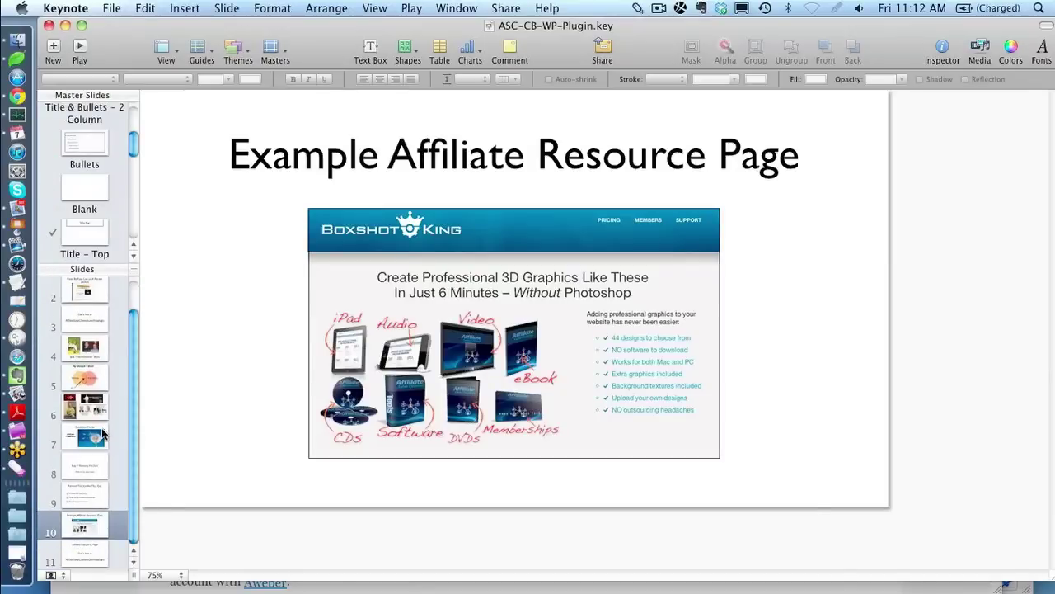
{"action": "left_click", "coordinate": [85, 552]}
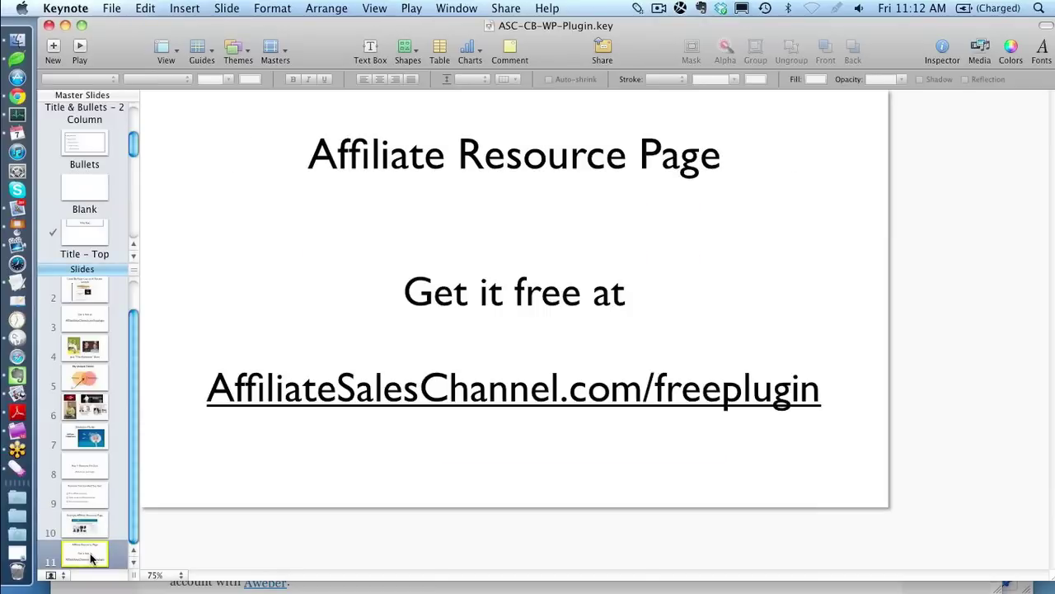